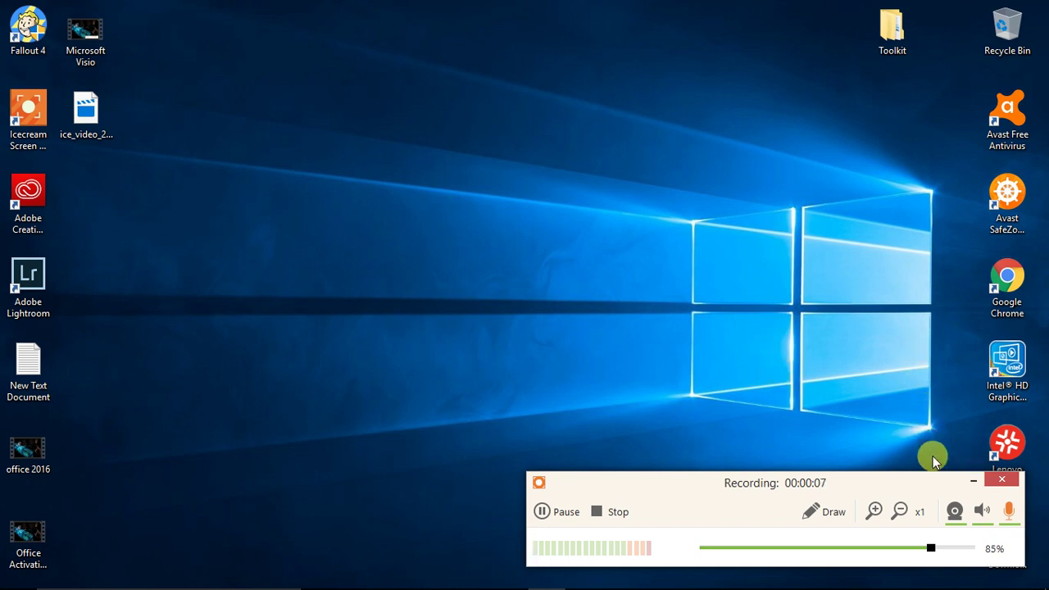
Step: Restore the Notepad note with MS Project 2016 install and activation steps, nudging it up-right
left_click(968, 483)
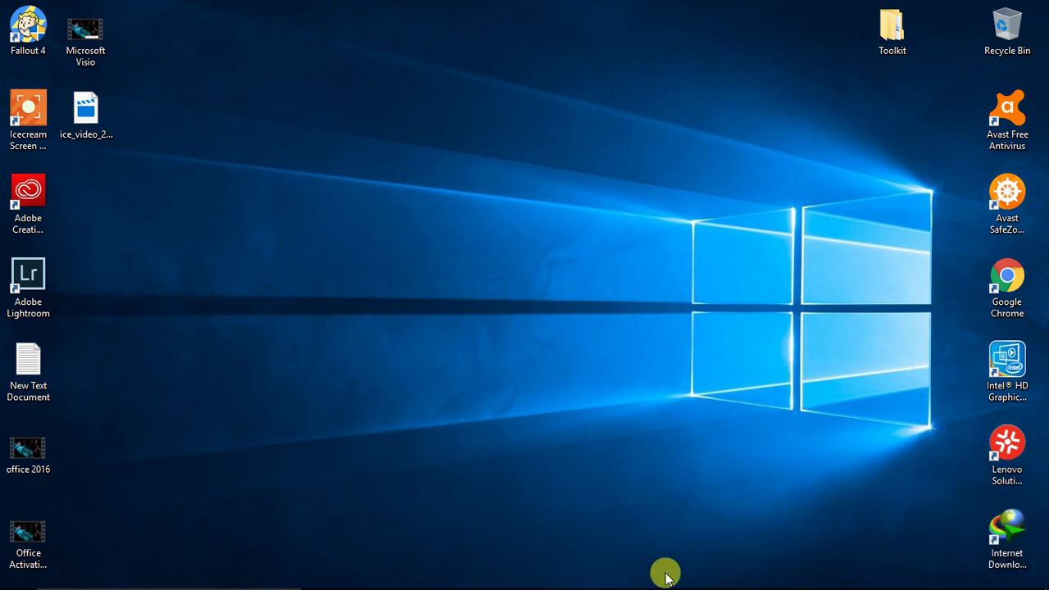
mouse_move(456, 582)
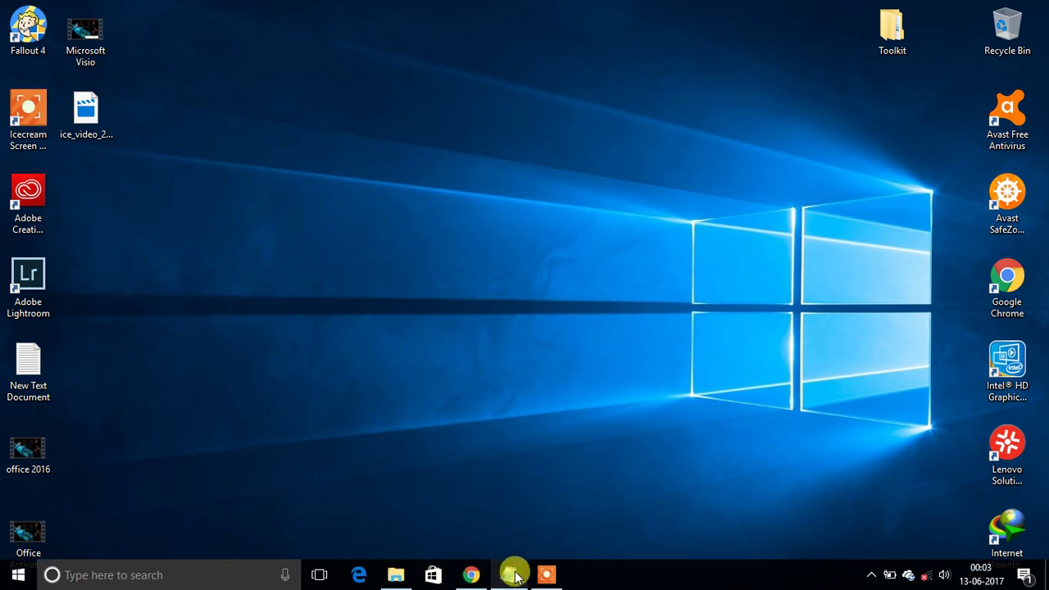
left_click(508, 576)
right_click(470, 33)
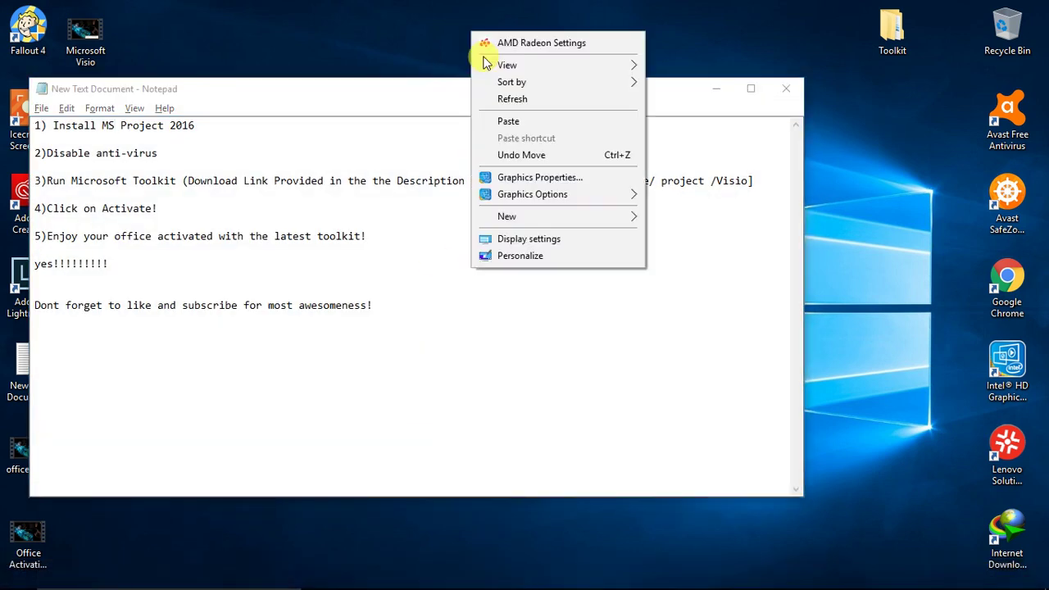
left_click(493, 99)
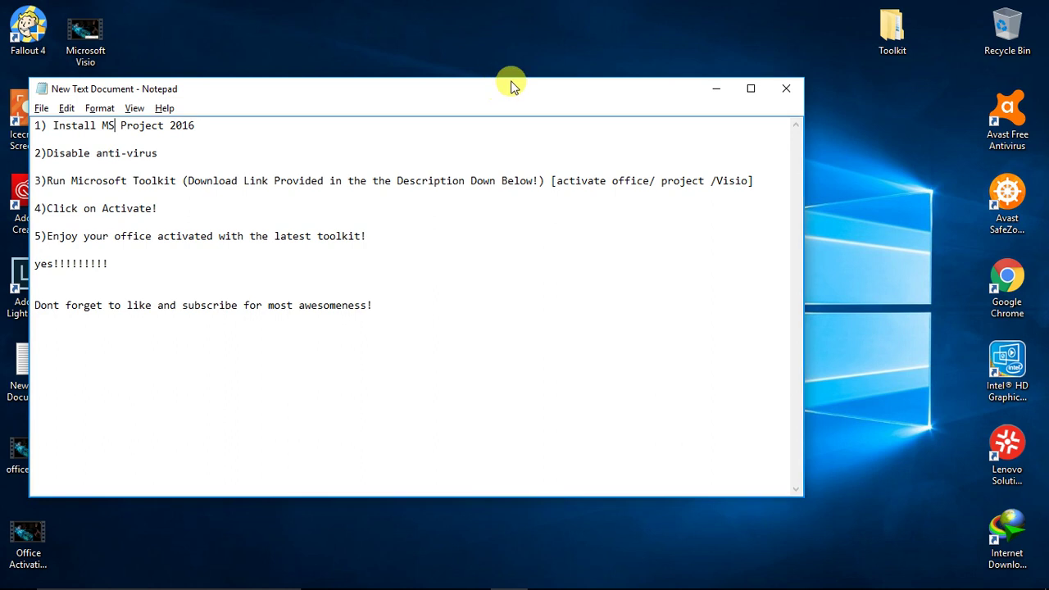
left_click_drag(508, 86, 553, 68)
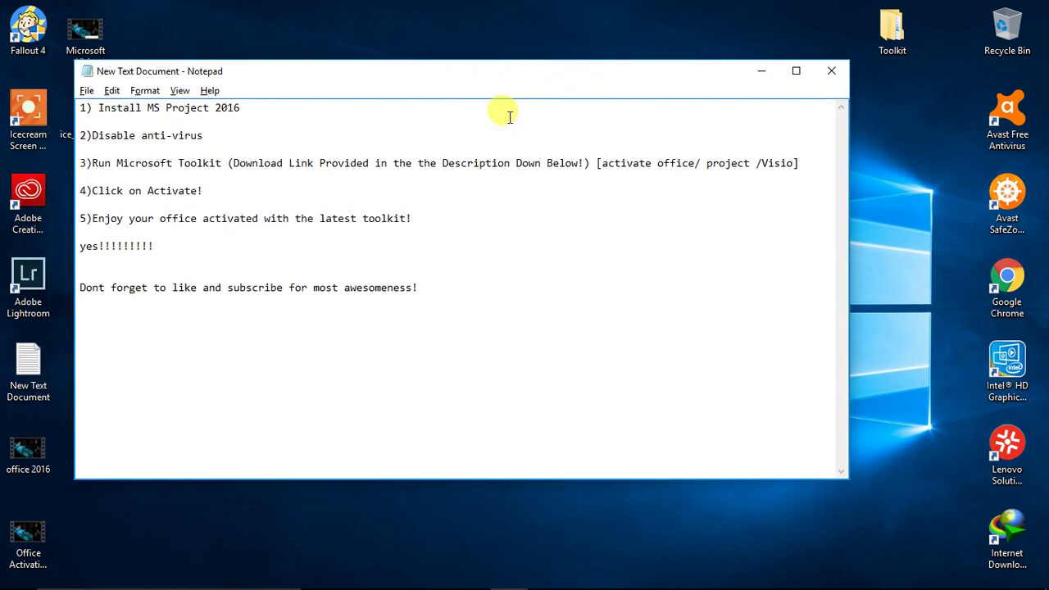
left_click(469, 575)
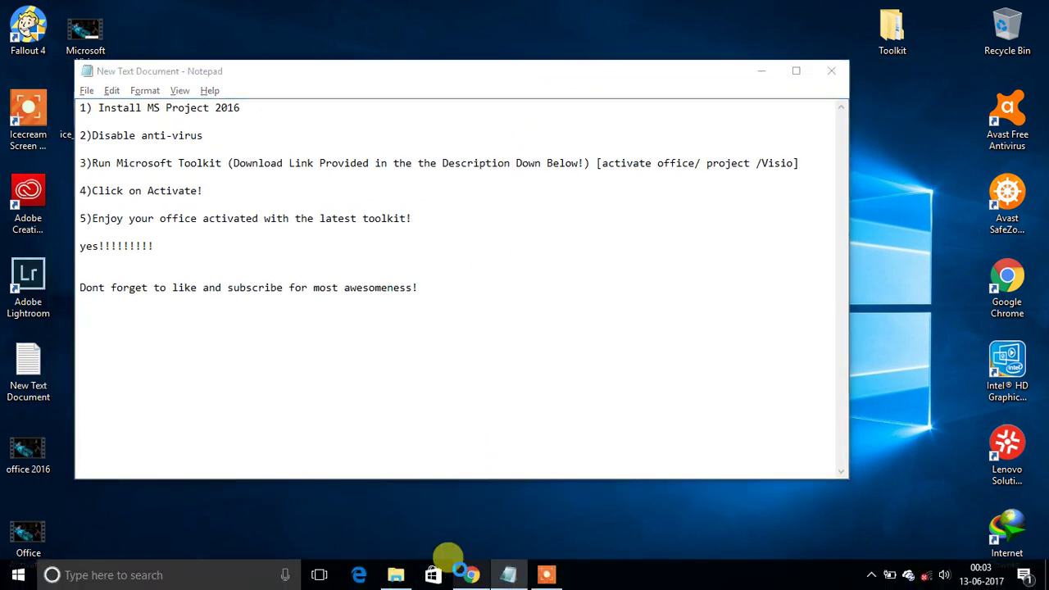
Step: Close the Visio tab to show Project Professional 2016 at $1,159.99, then minimize Chrome
left_click(292, 11)
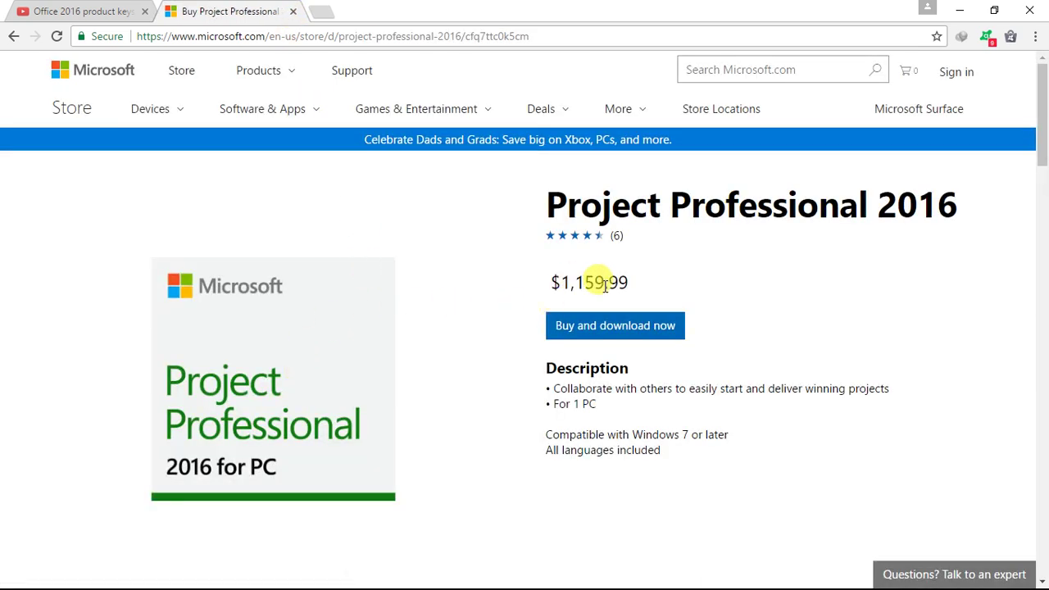
scroll(592, 276, "down", 3)
scroll(626, 287, "up", 3)
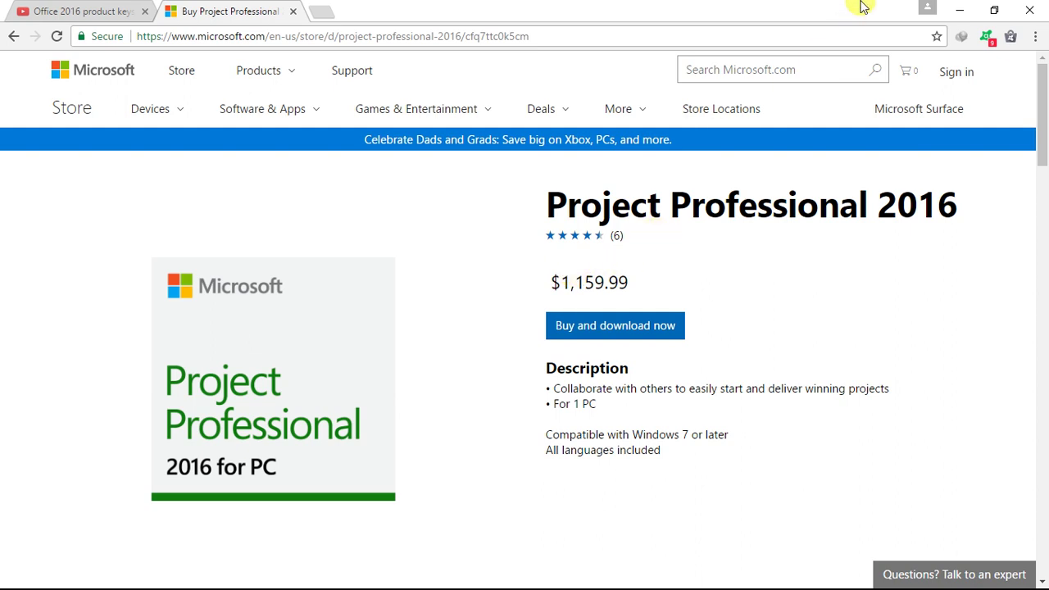
left_click(958, 9)
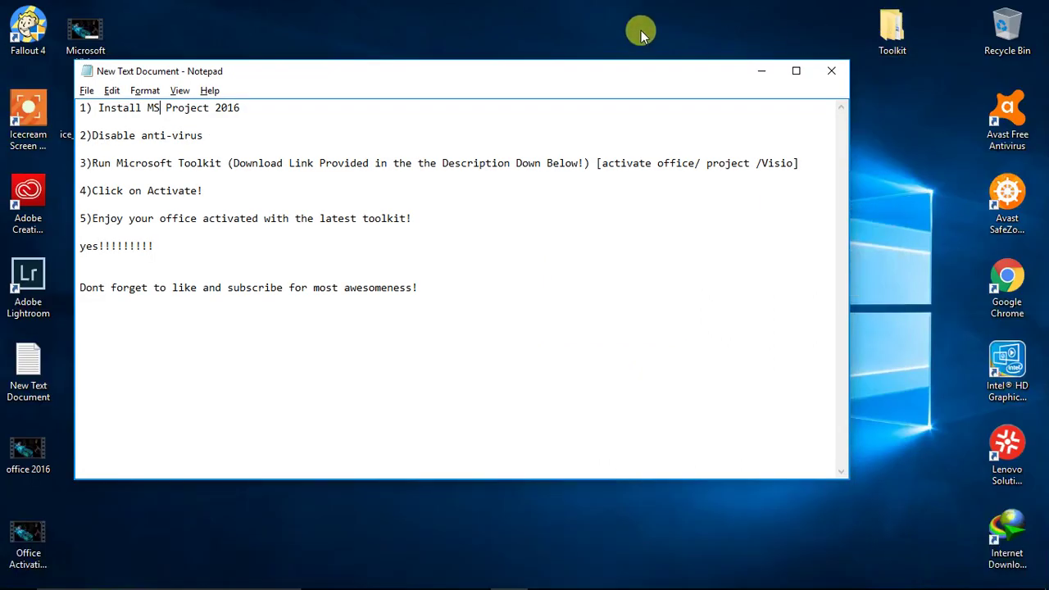
right_click(584, 15)
left_click(635, 85)
left_click(587, 62)
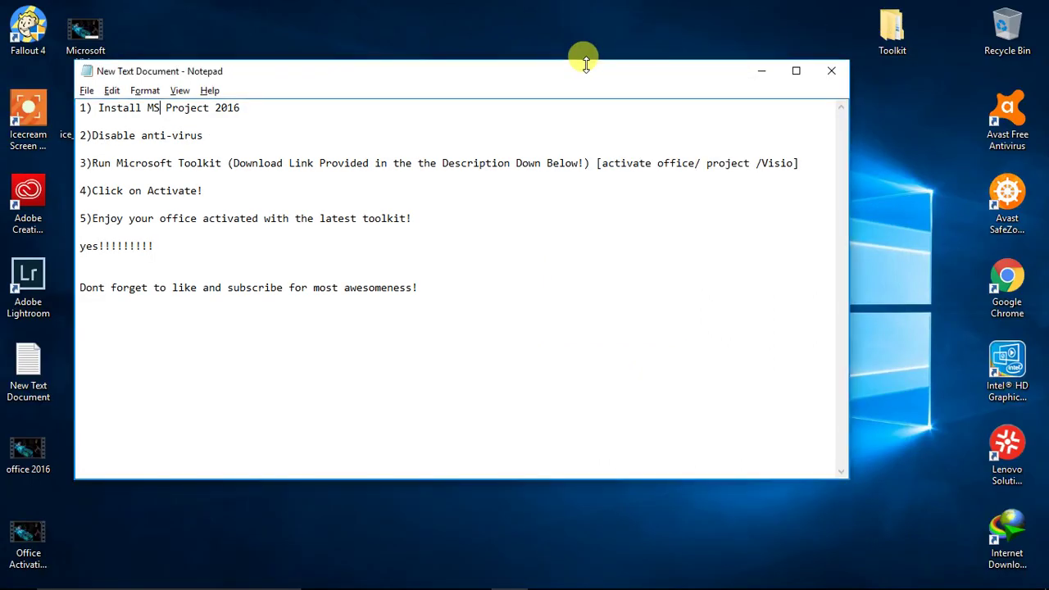
left_click_drag(586, 72, 661, 131)
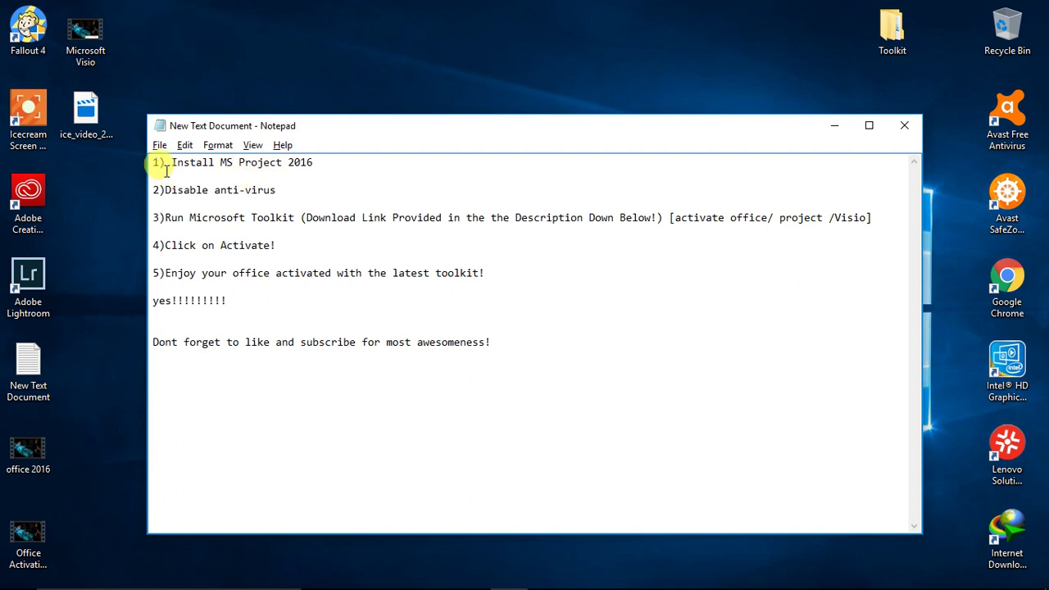
left_click_drag(170, 162, 299, 168)
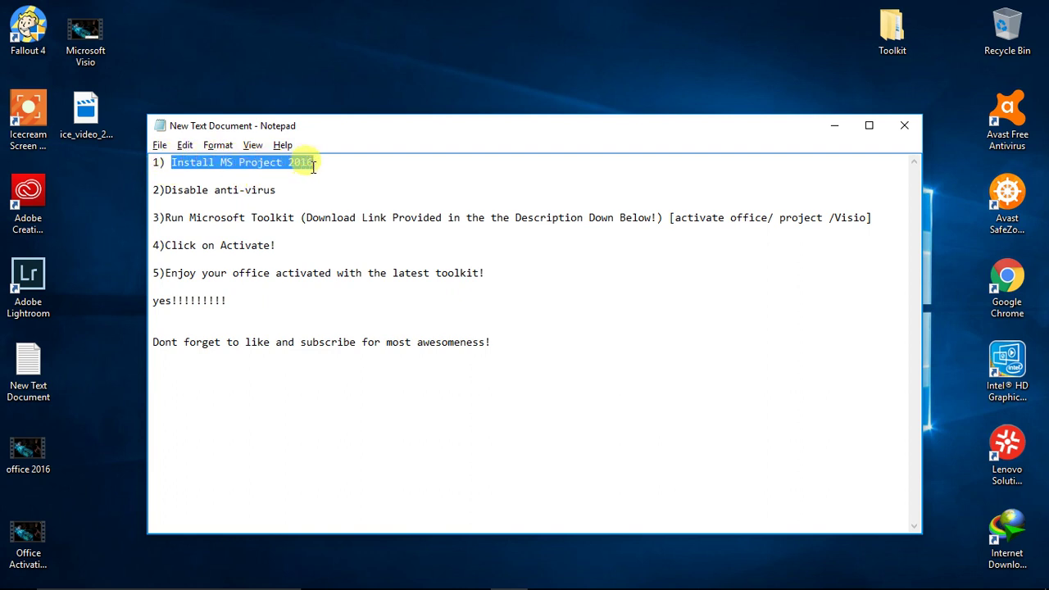
left_click(350, 241)
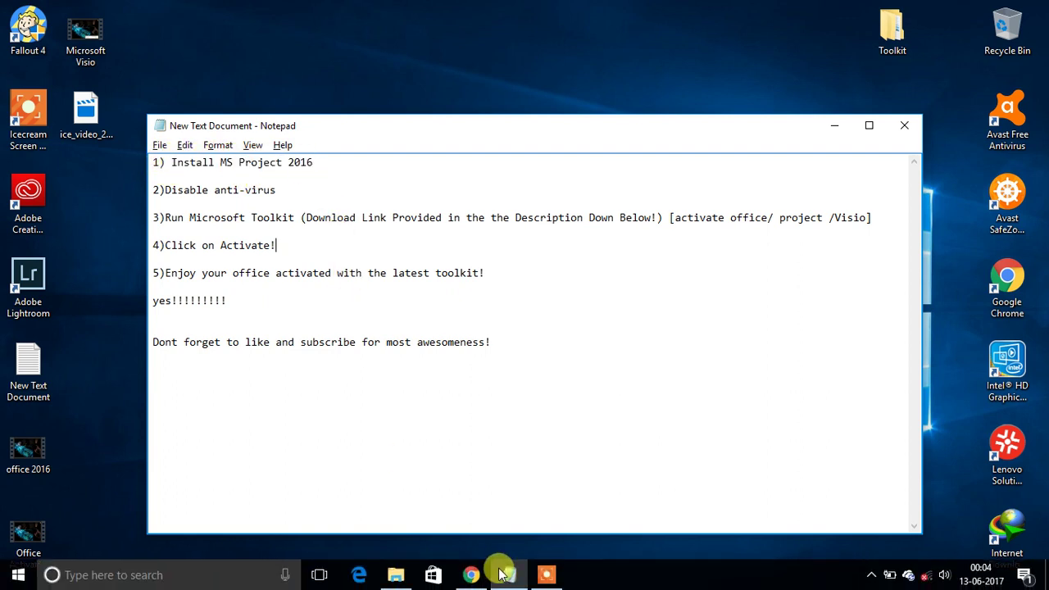
left_click(398, 575)
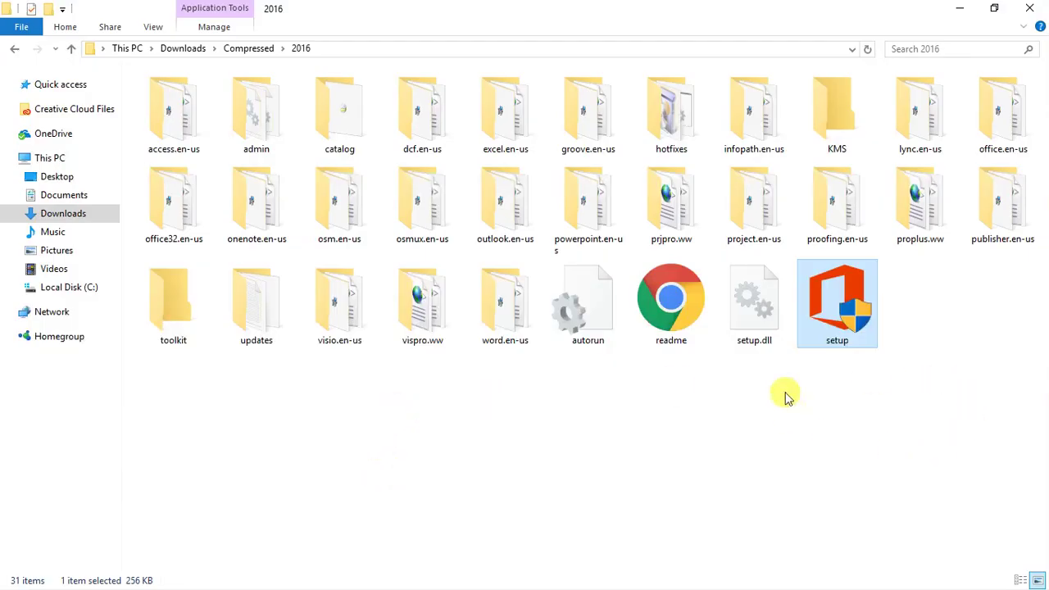
Step: Run the Office 2016 setup from Downloads\Compressed\2016 as administrator, approving the UAC prompt
right_click(828, 304)
left_click(832, 298)
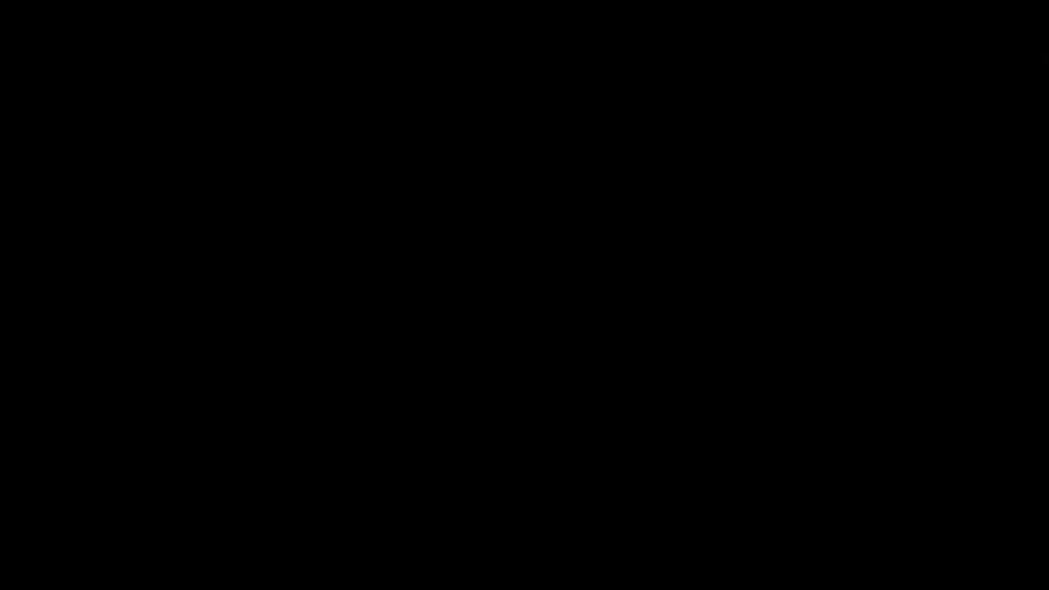
left_click(529, 351)
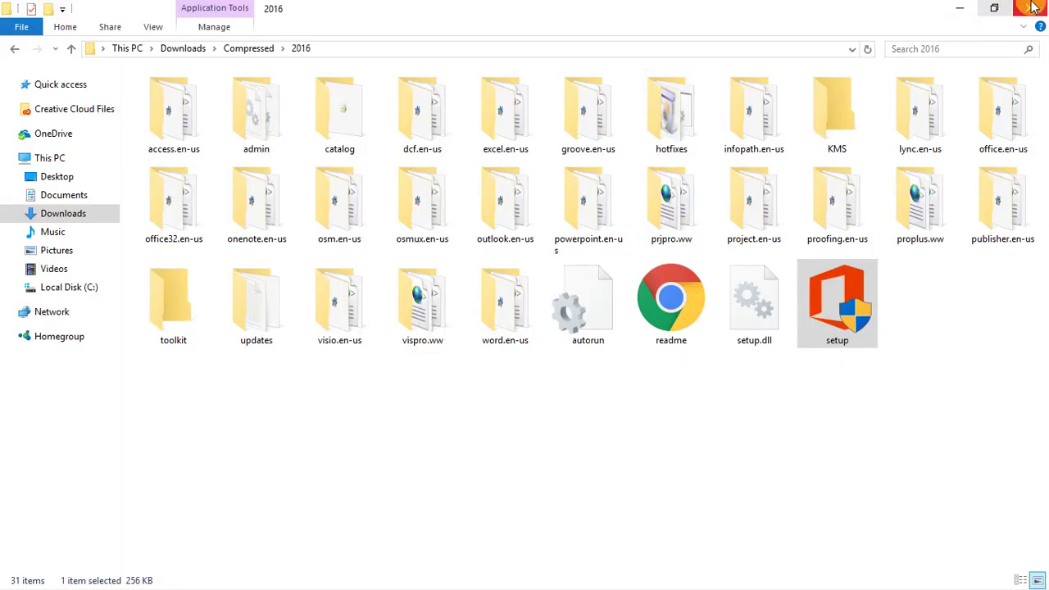
left_click(1024, 7)
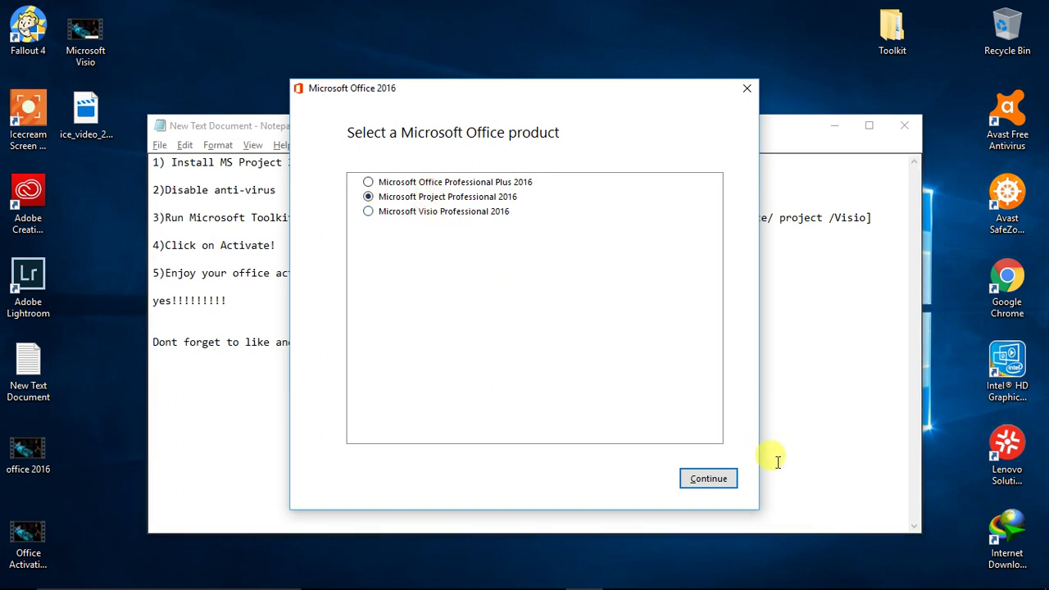
Step: Install Microsoft Project Professional 2016 with the default Install Now option and close the finished installer
left_click(708, 478)
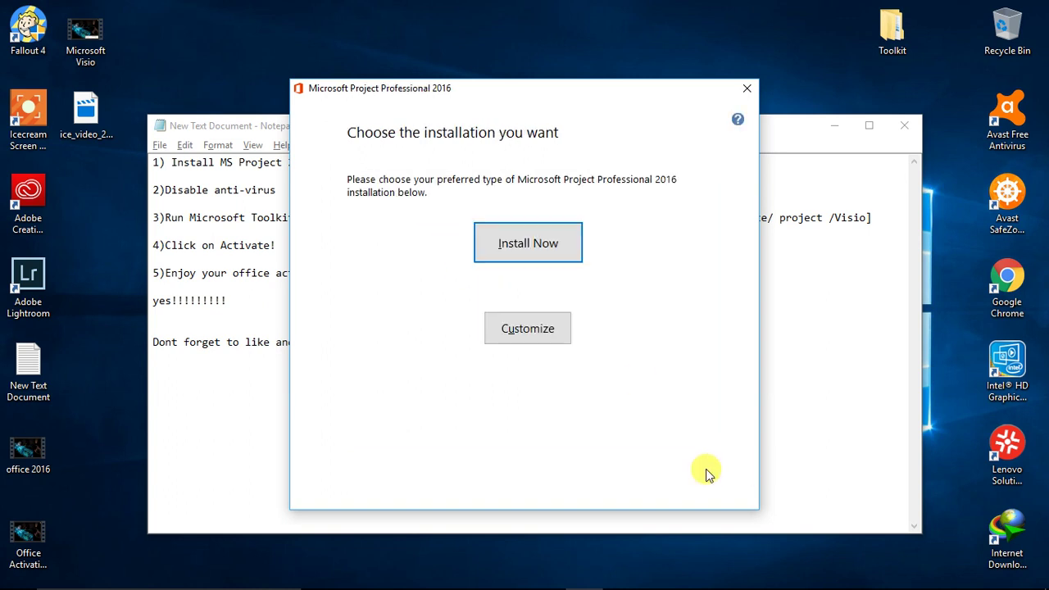
left_click(528, 246)
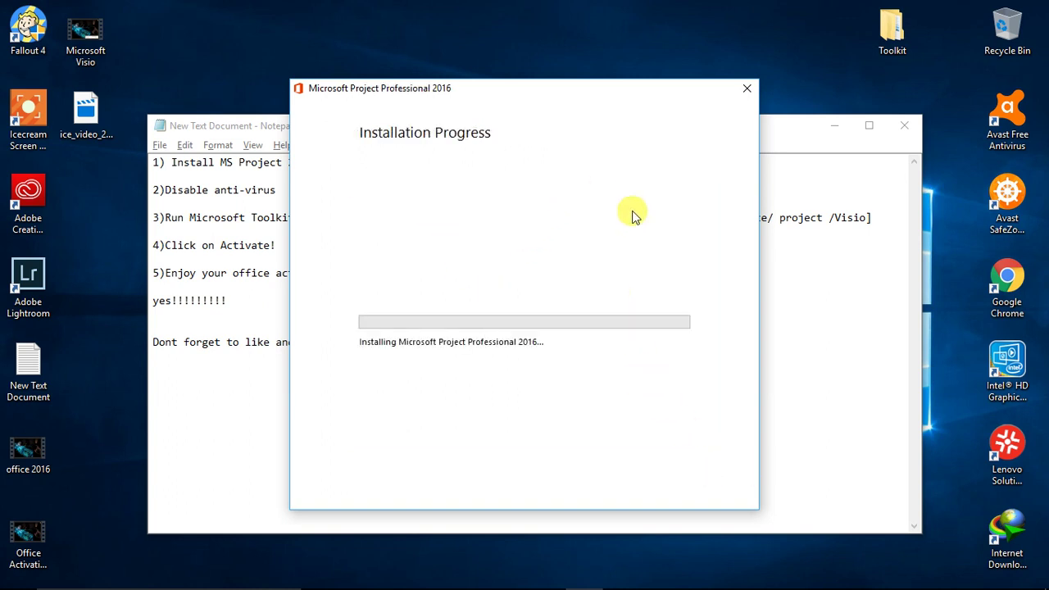
left_click(834, 128)
left_click(834, 126)
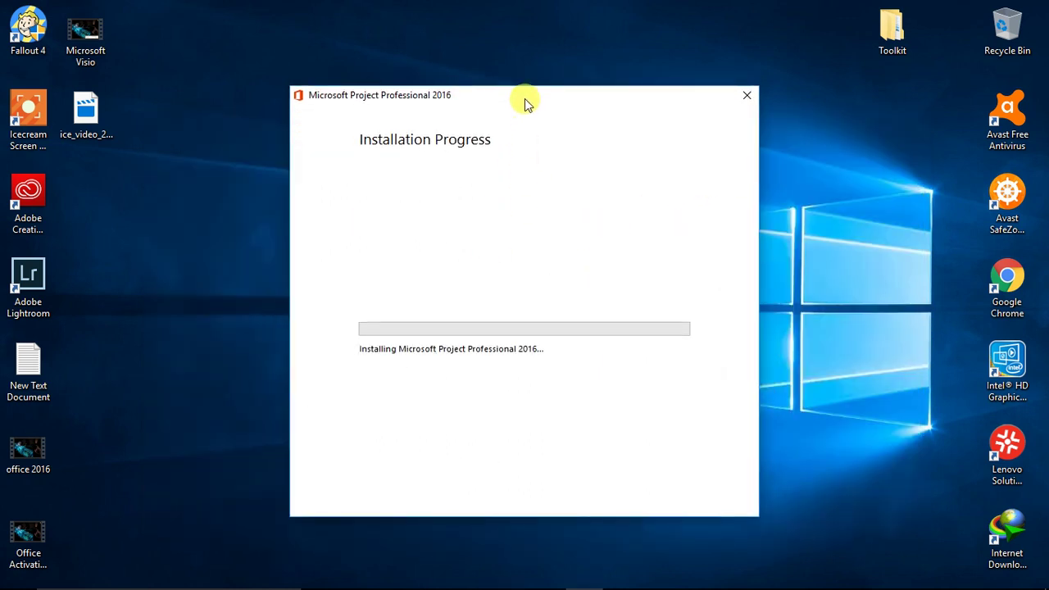
mouse_move(697, 574)
left_click(537, 576)
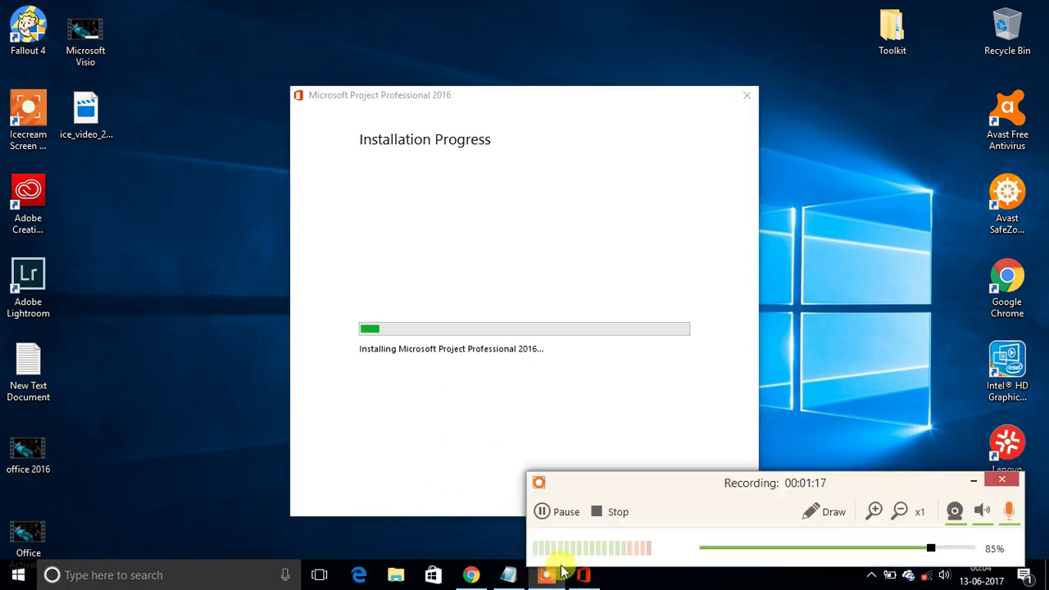
left_click(555, 514)
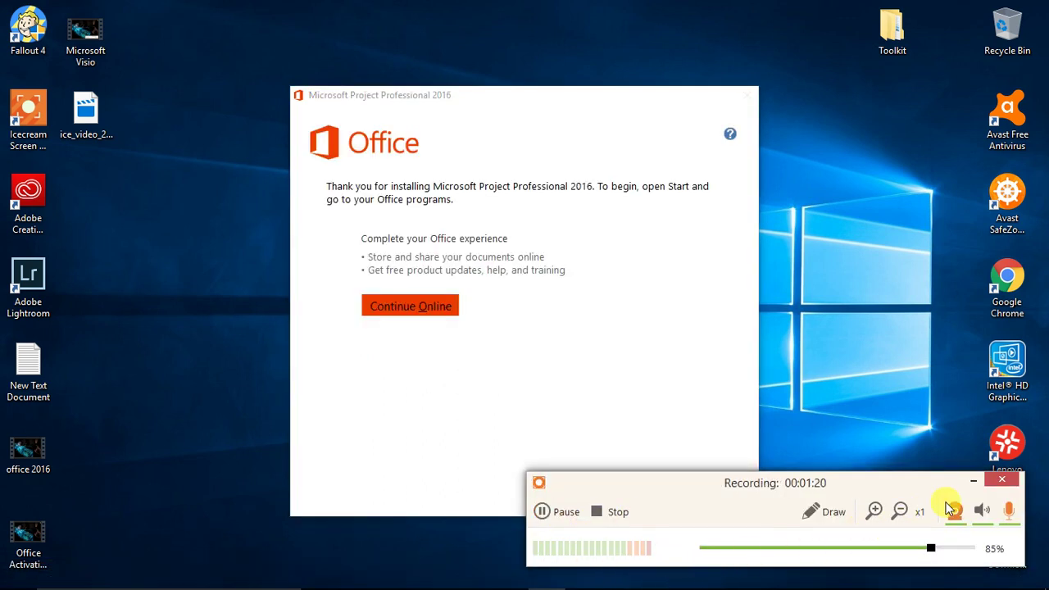
left_click(973, 483)
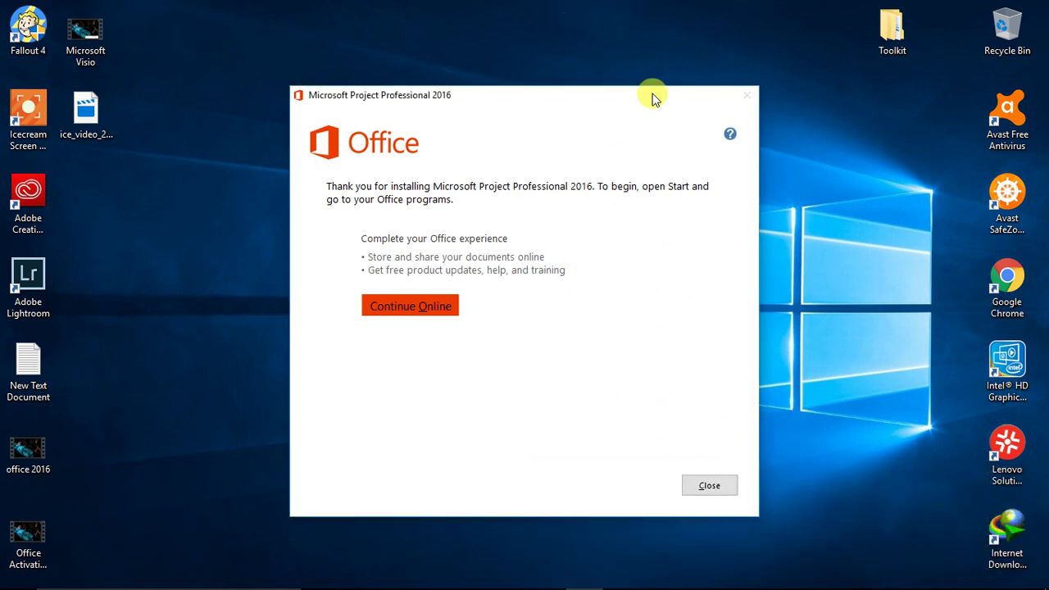
left_click(710, 486)
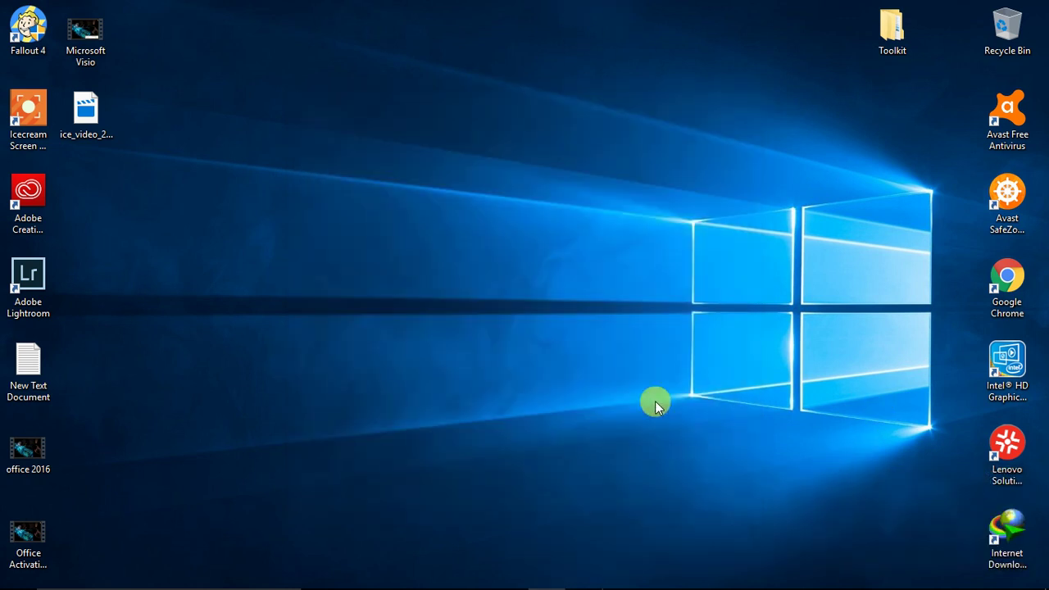
Step: Launch Project 2016 from the Start menu's Recently added list to reach its start screen
right_click(643, 385)
left_click(705, 216)
left_click(13, 576)
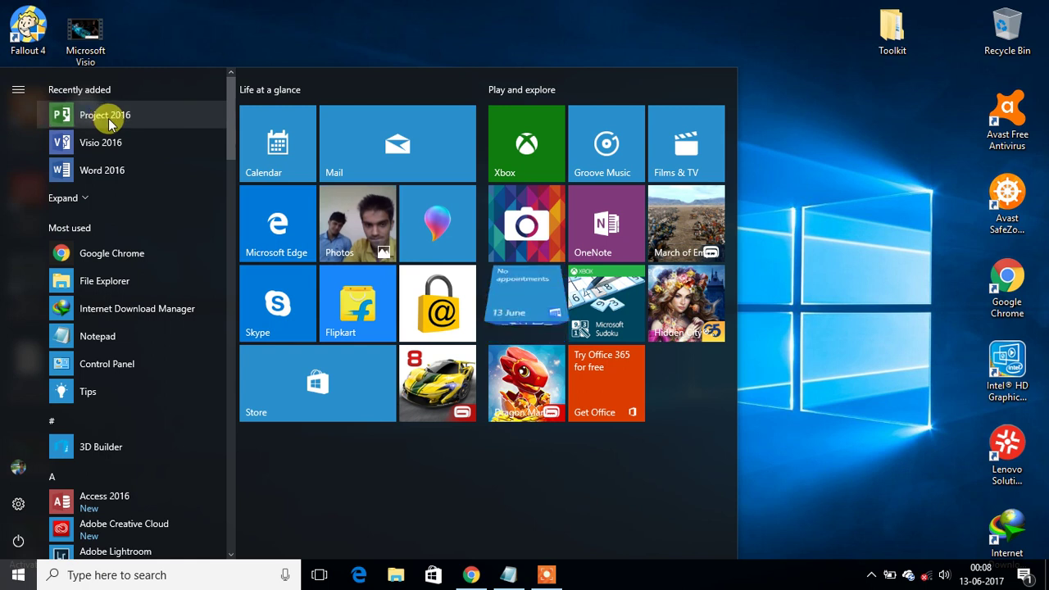
left_click(105, 119)
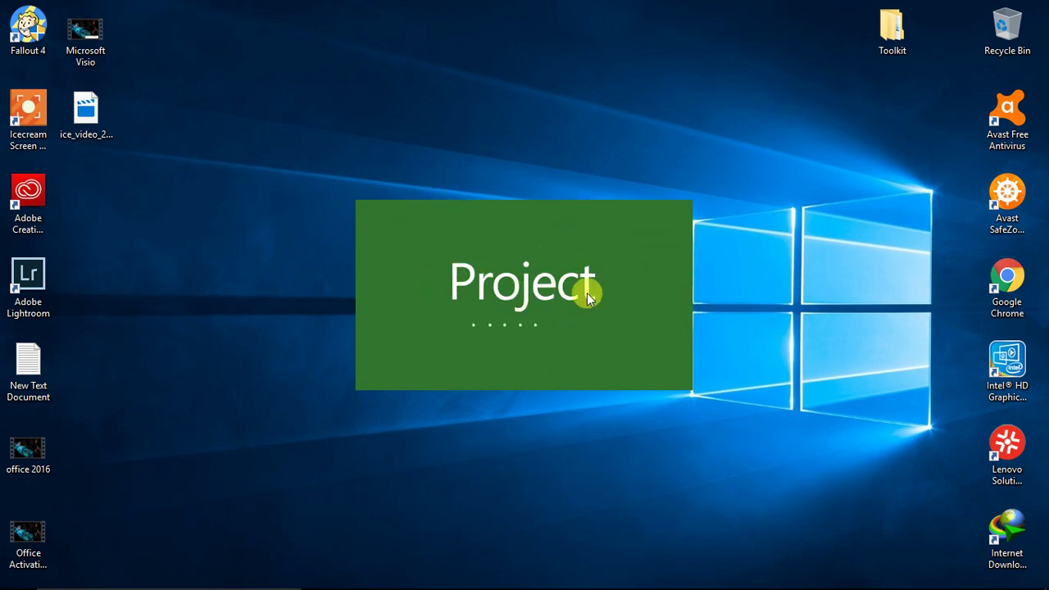
right_click(771, 244)
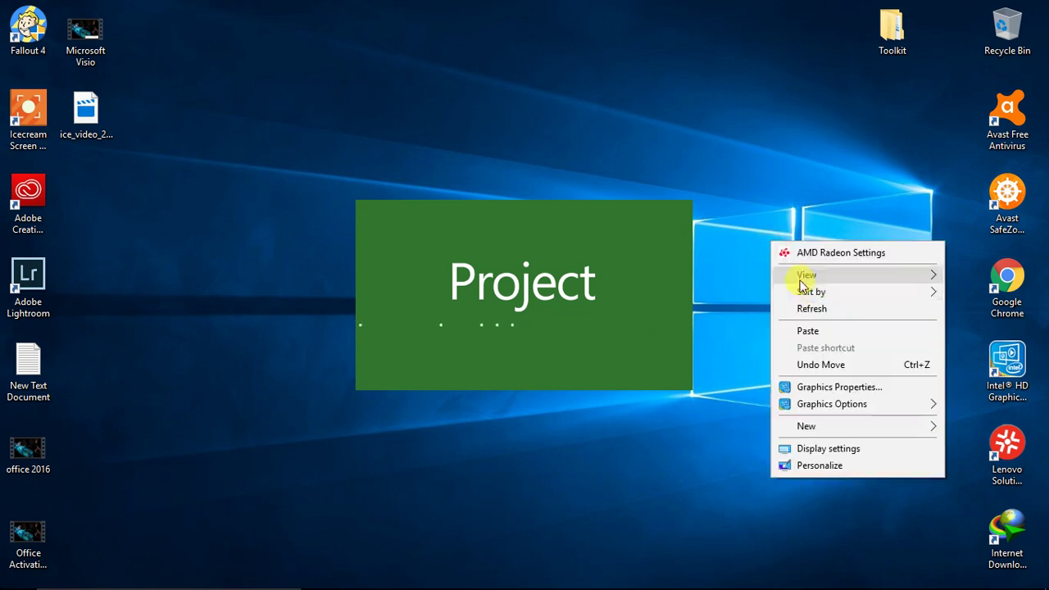
left_click(814, 307)
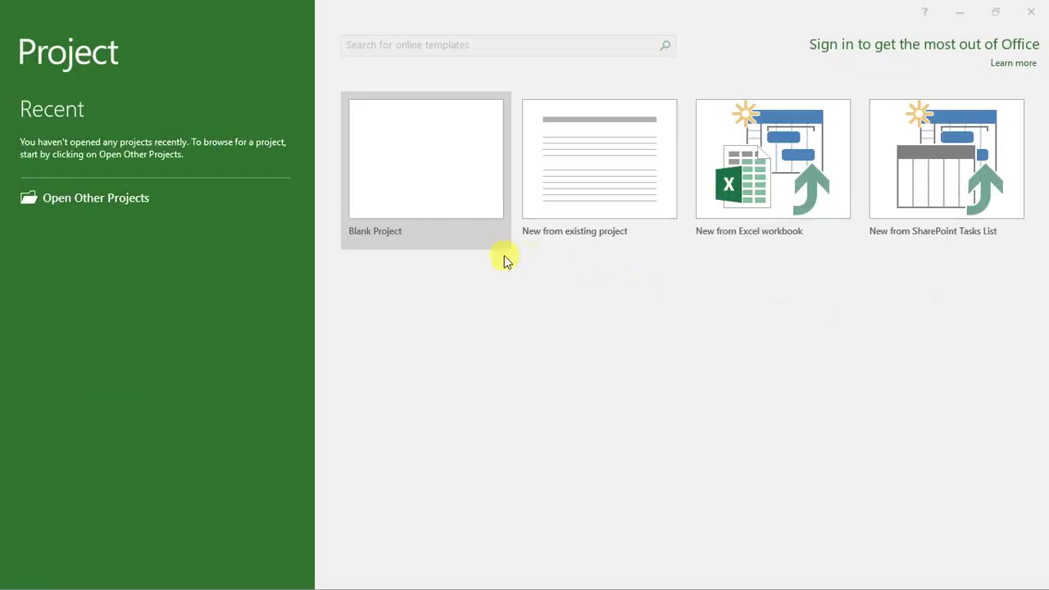
Step: Create a blank project and view File > Account, showing Project Professional 2016 unlicensed
left_click(445, 172)
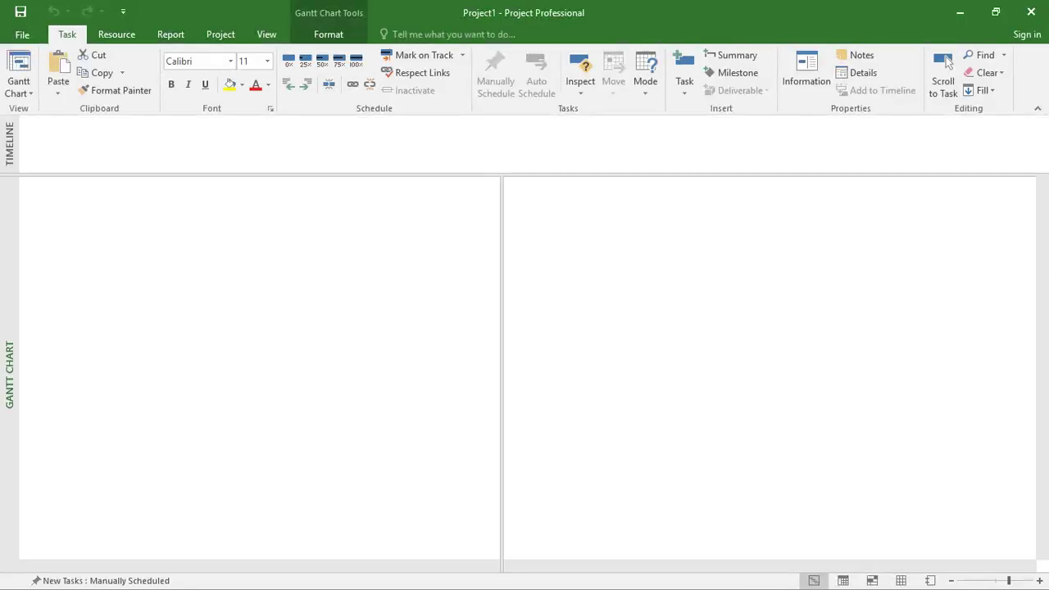
left_click(227, 316)
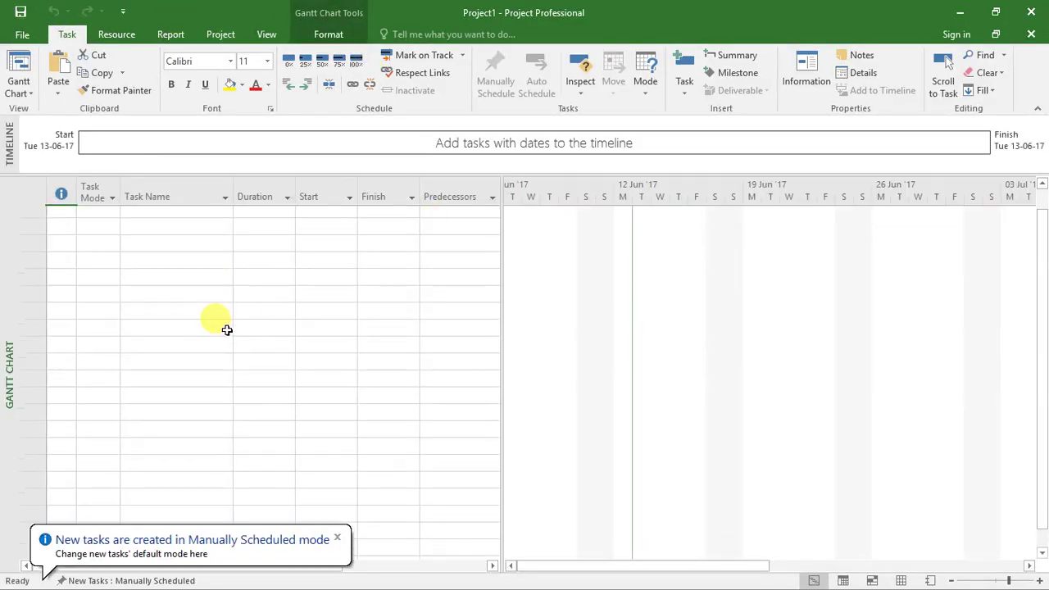
left_click(191, 287)
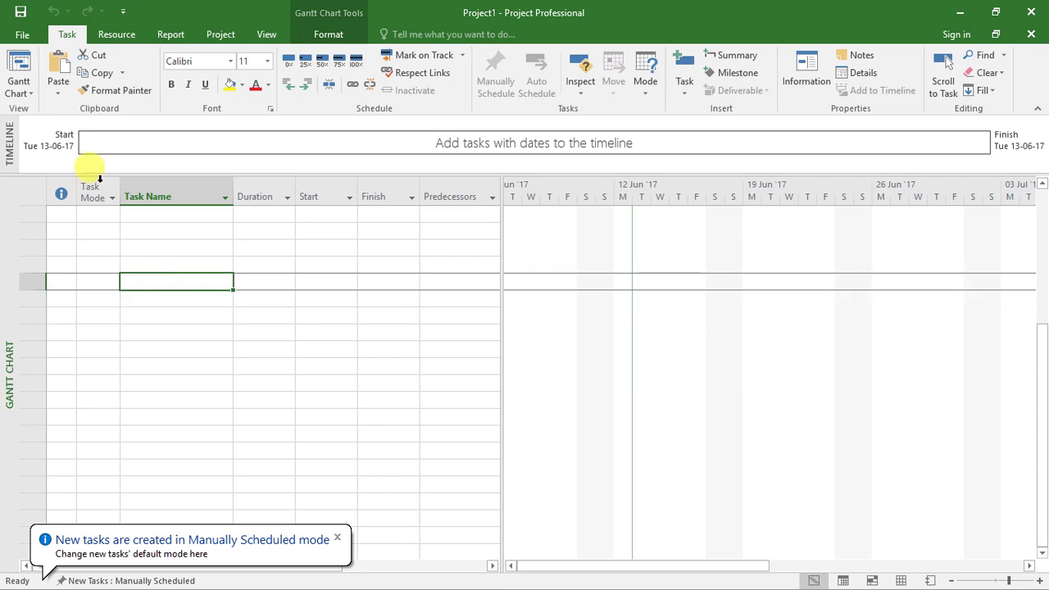
left_click(26, 43)
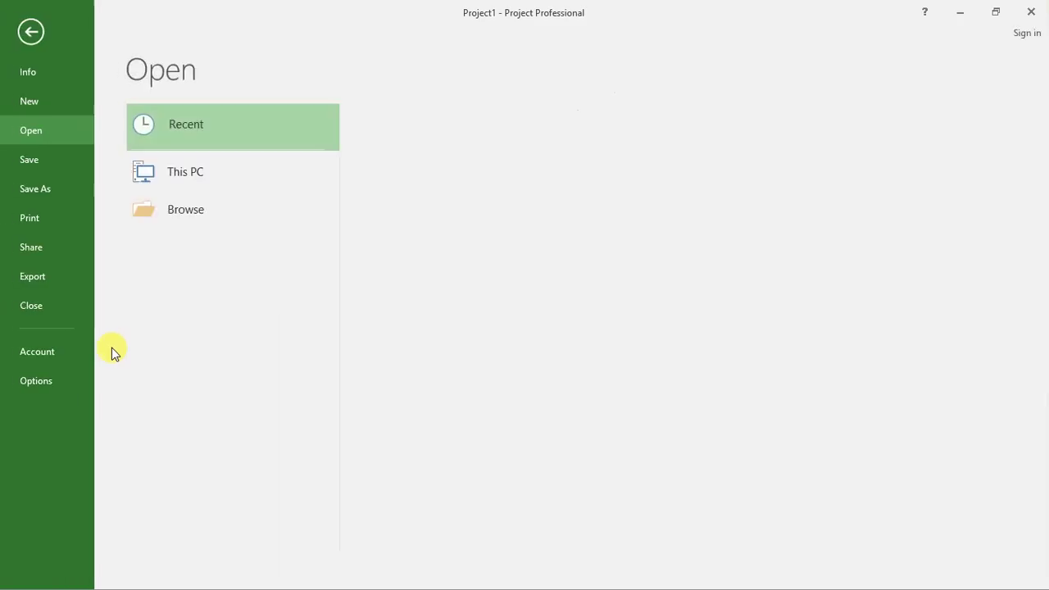
left_click(43, 356)
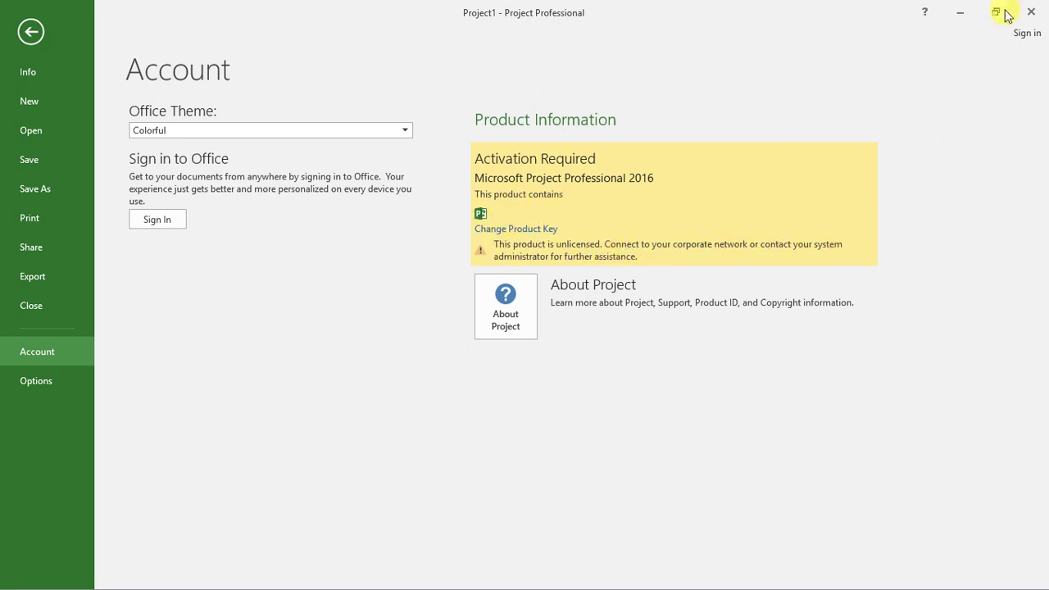
key("Escape")
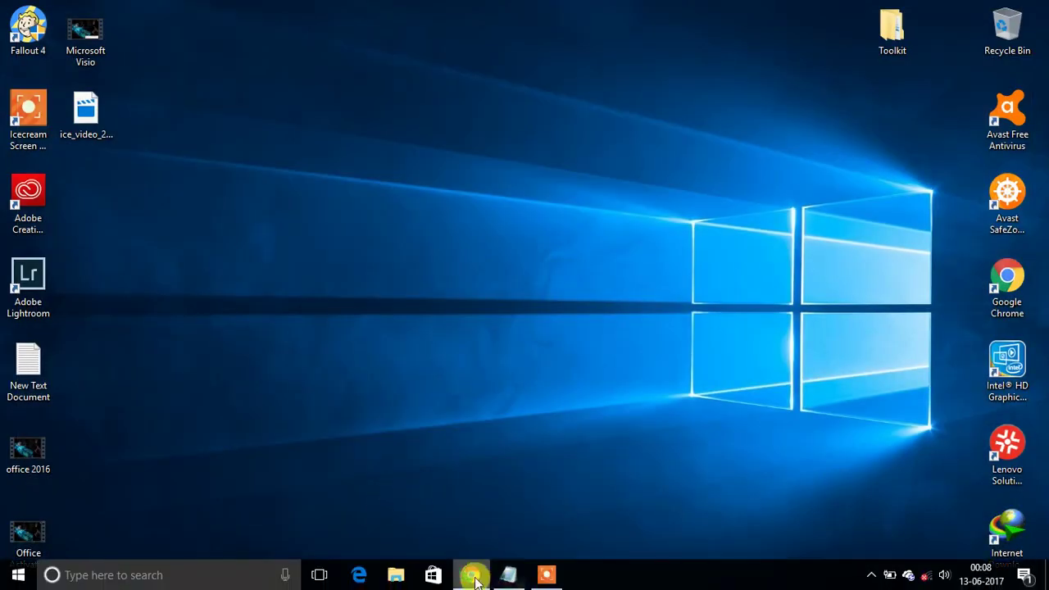
Step: Show the Project Professional 2016 store page at $1,159.99 in Chrome again, then minimize it
left_click(474, 575)
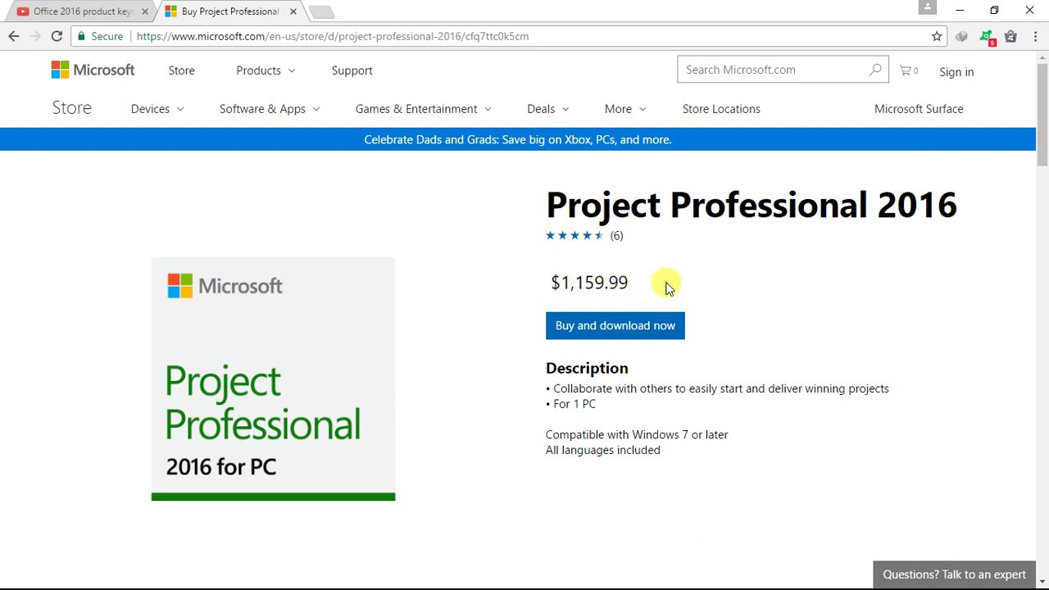
scroll(576, 331, "down", 3)
scroll(682, 303, "up", 3)
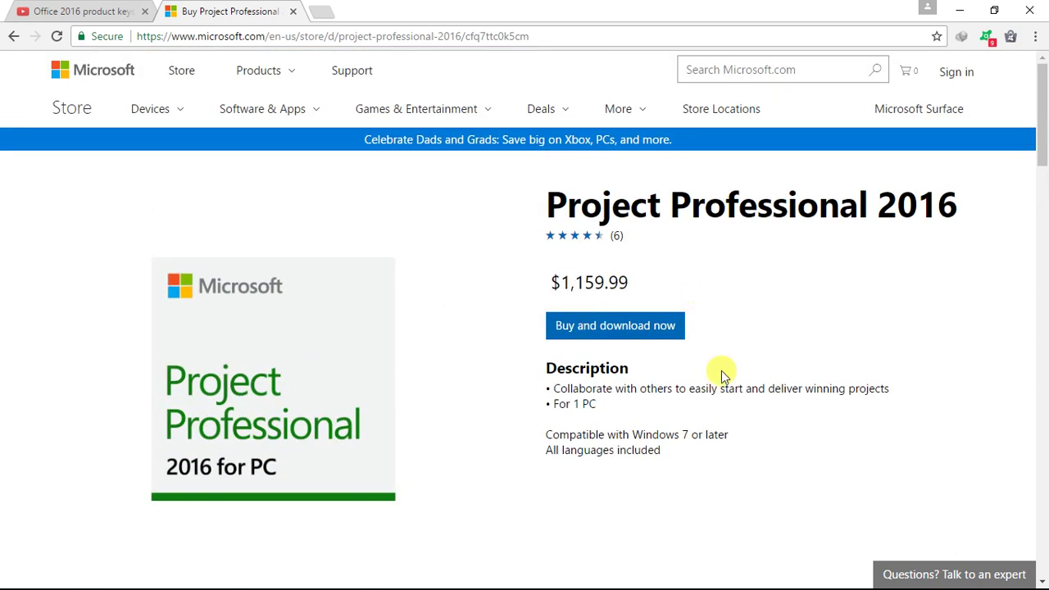
left_click(958, 10)
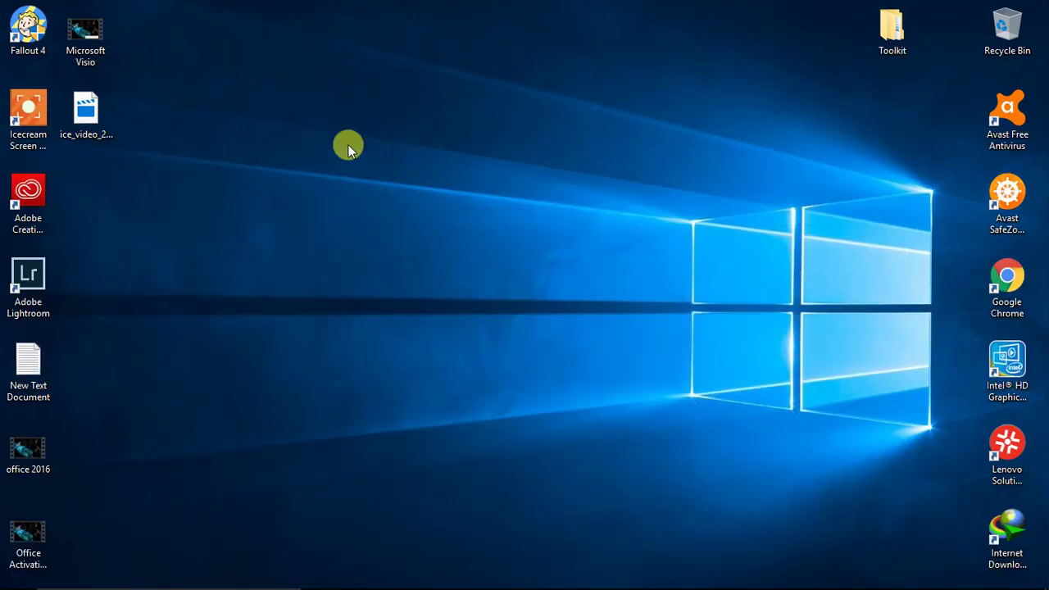
Step: Restore the Notepad note listing the MS Project 2016 activation steps
right_click(348, 147)
left_click(398, 212)
mouse_move(604, 568)
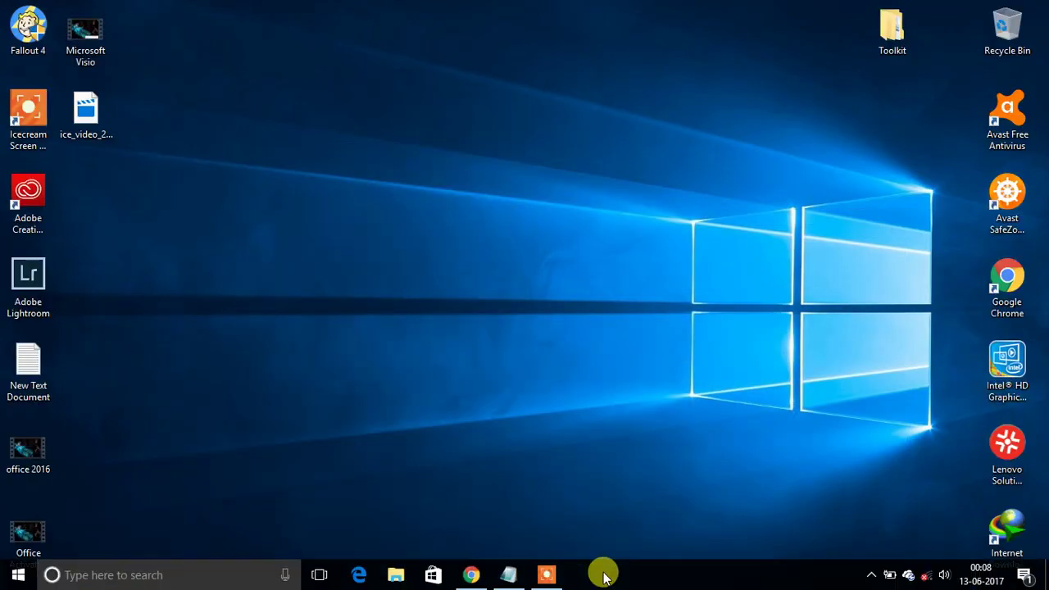
left_click(509, 575)
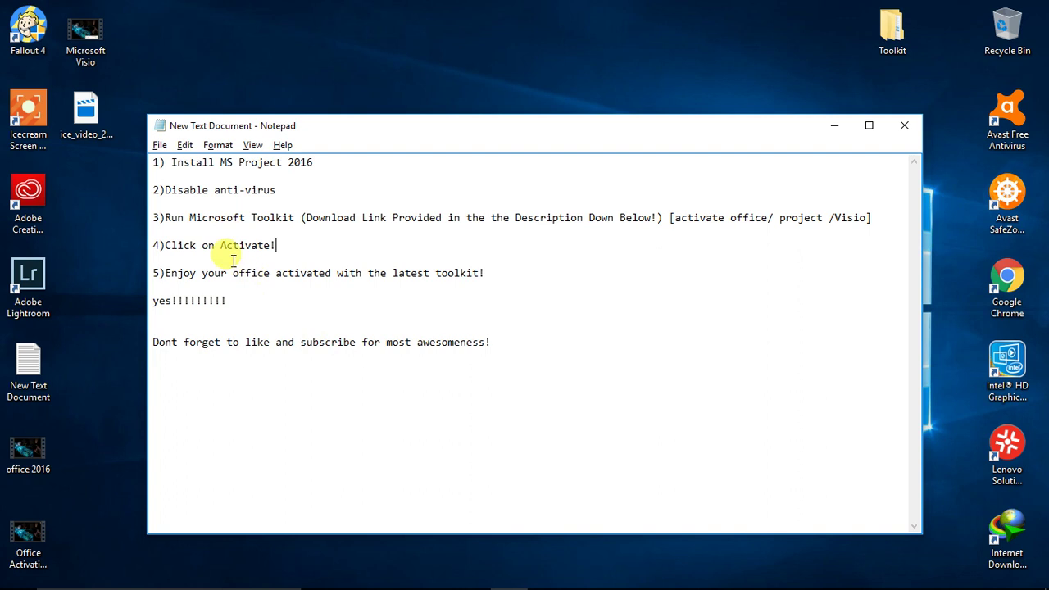
Step: Highlight the Microsoft Toolkit, download link and Disable anti-virus steps, then minimize Notepad
left_click_drag(164, 217, 582, 226)
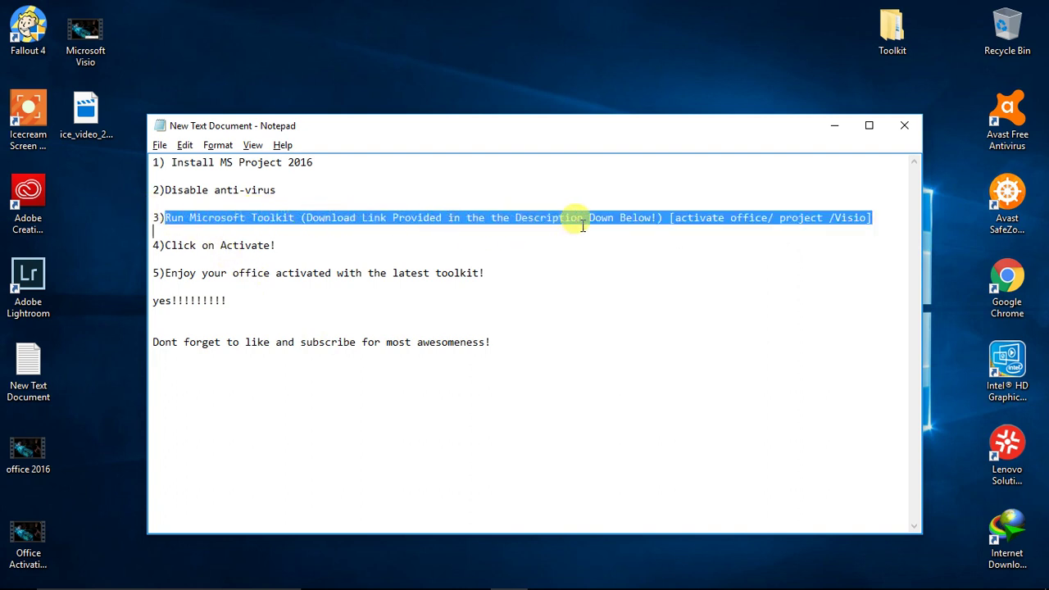
left_click(801, 218)
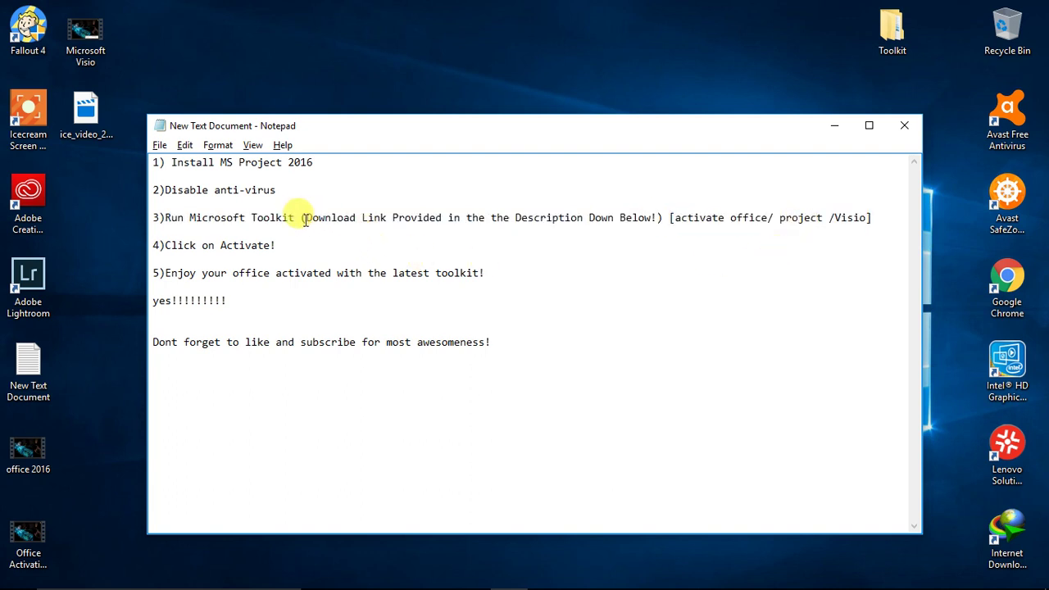
left_click_drag(319, 217, 660, 217)
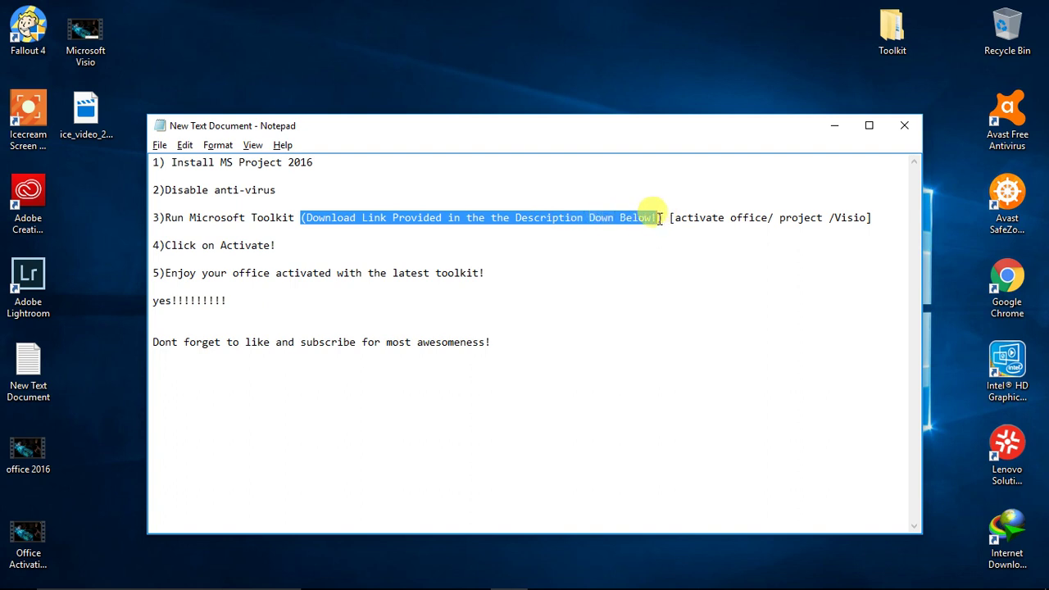
left_click(837, 272)
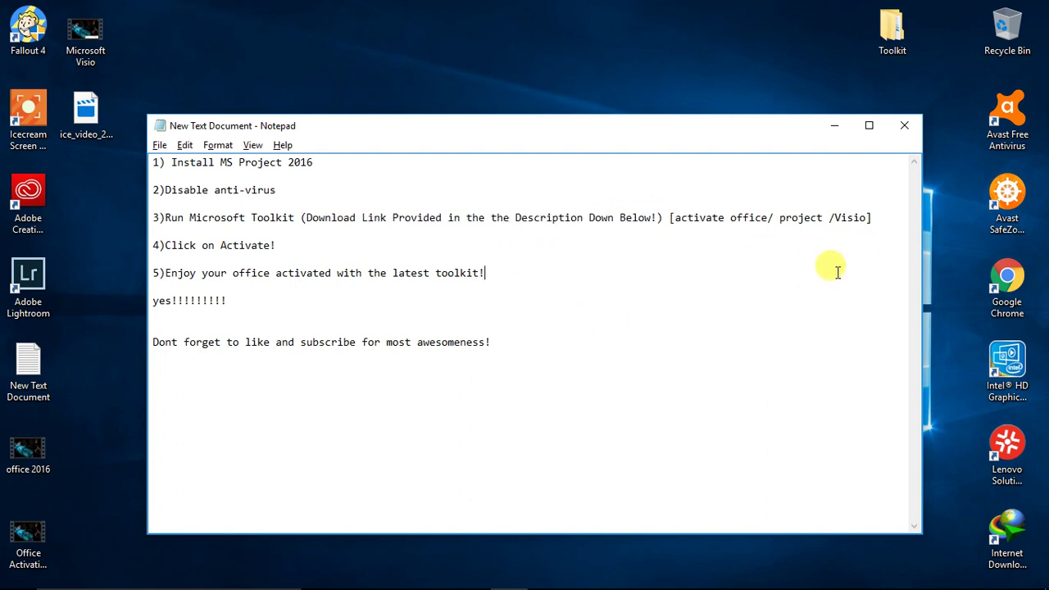
left_click_drag(168, 190, 277, 189)
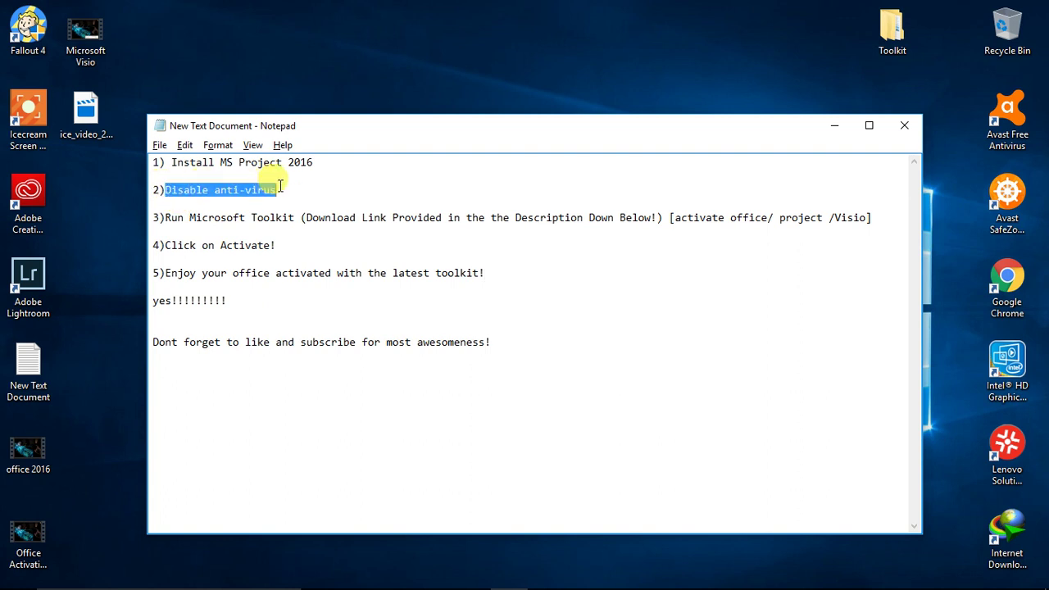
left_click(831, 129)
left_click(868, 577)
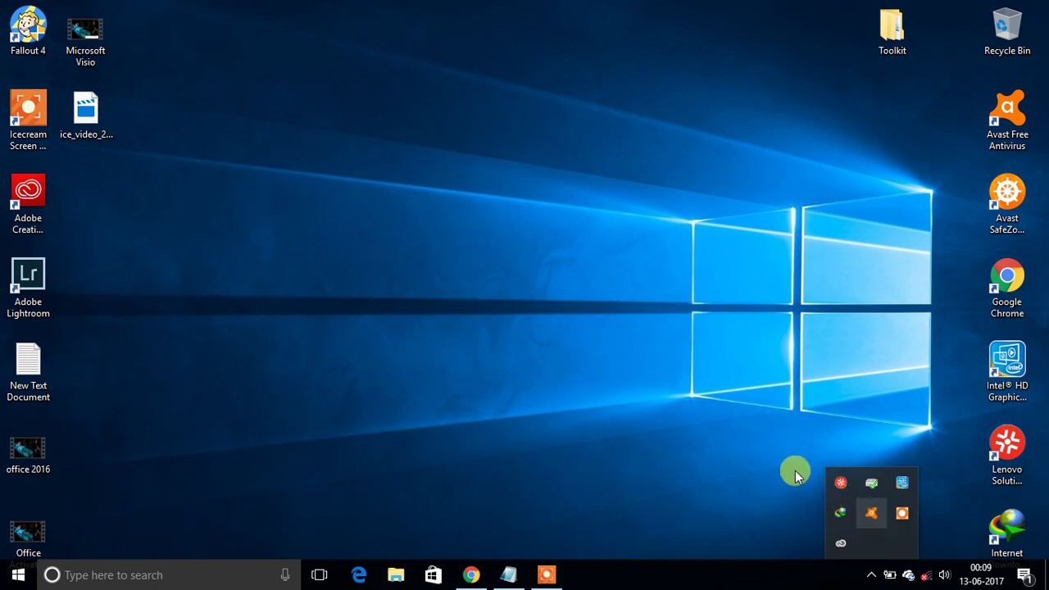
Step: Open Avast Free Antivirus from the notification area's hidden icons
left_click(544, 204)
right_click(545, 201)
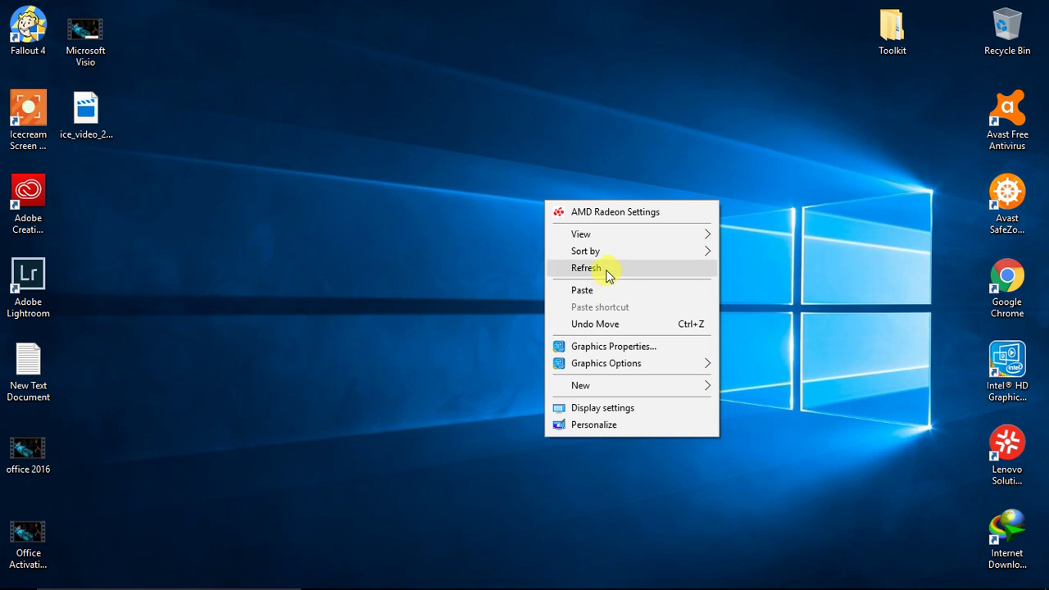
left_click(600, 269)
left_click(870, 575)
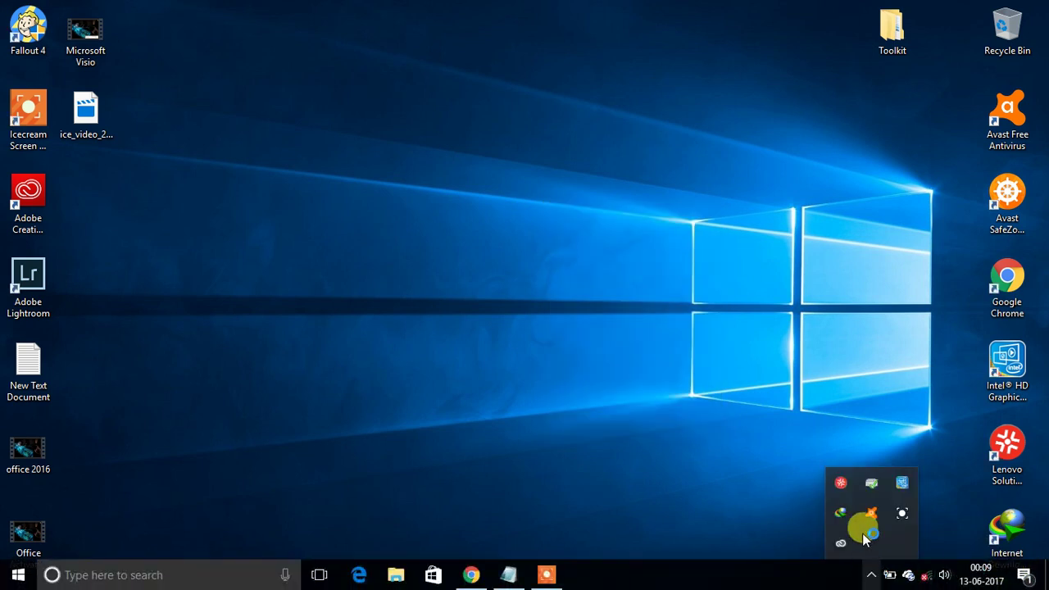
left_click(860, 513)
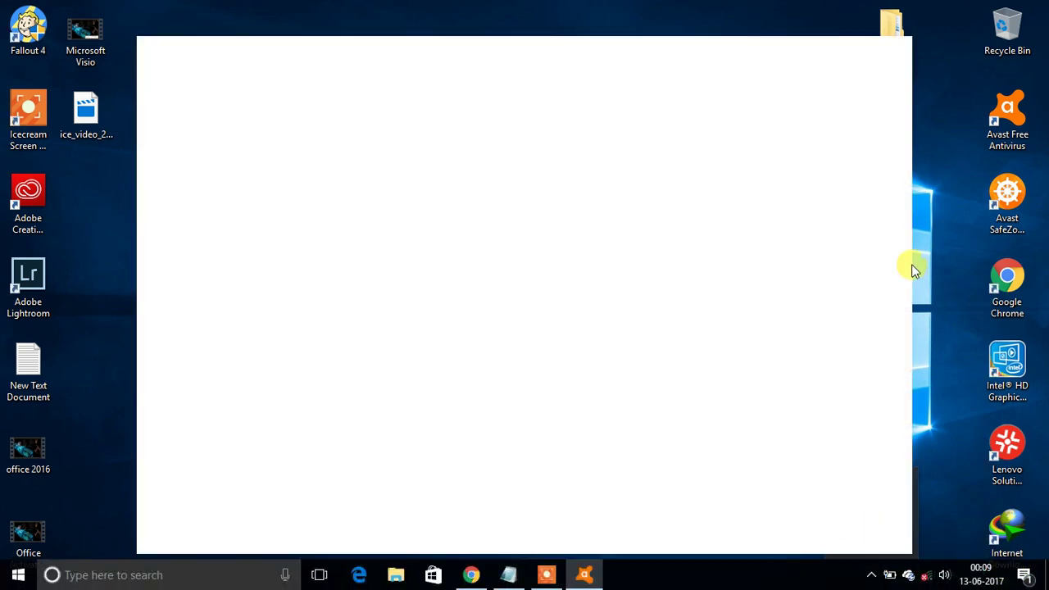
Step: Stop Avast's File System Shield and Behavior Shield, save the components with OK, and close Avast
right_click(942, 266)
left_click(941, 339)
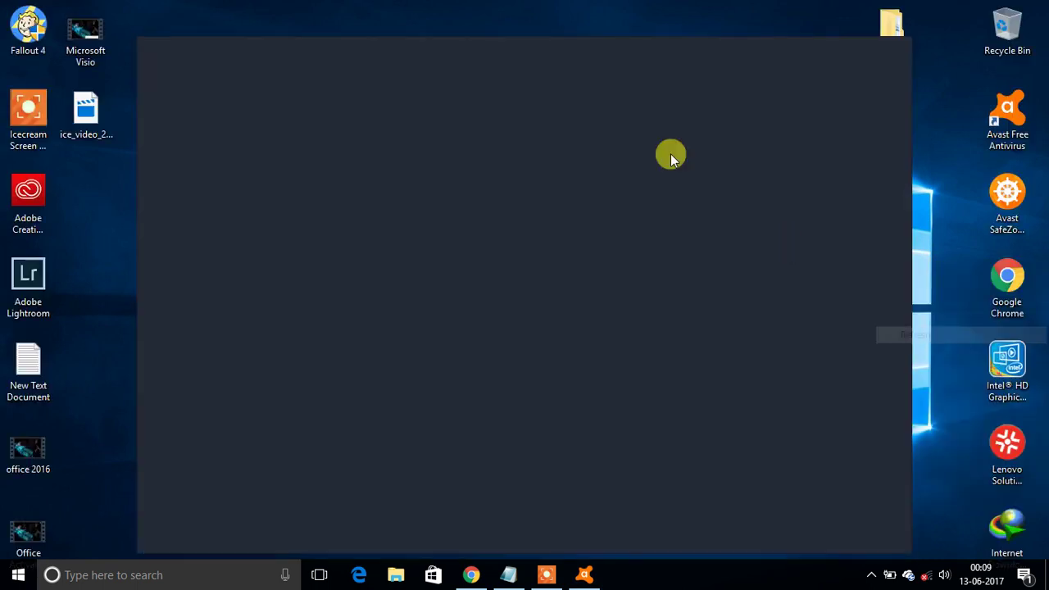
left_click_drag(544, 57, 529, 33)
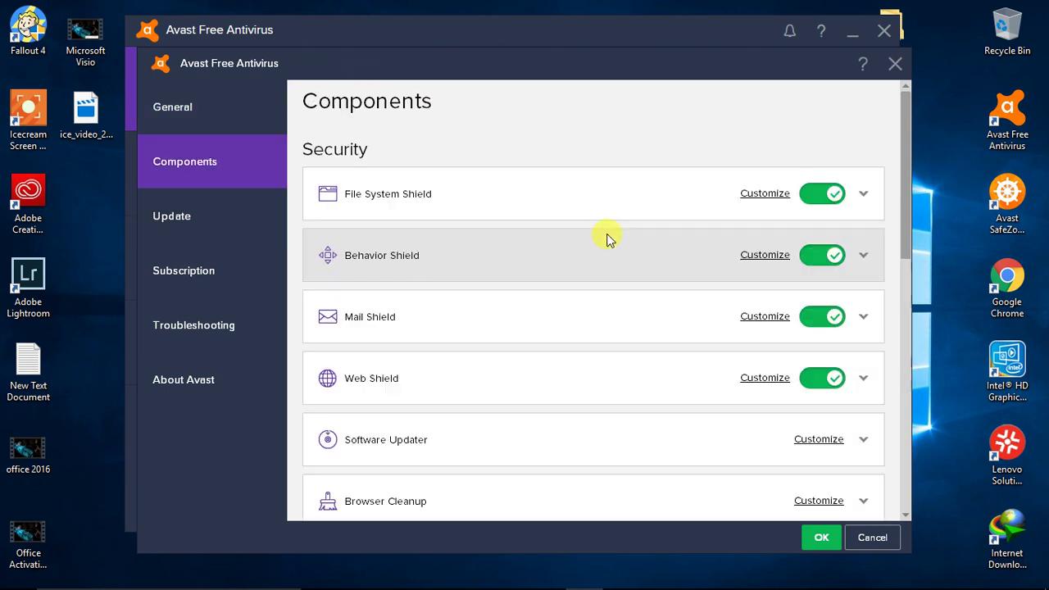
left_click(819, 195)
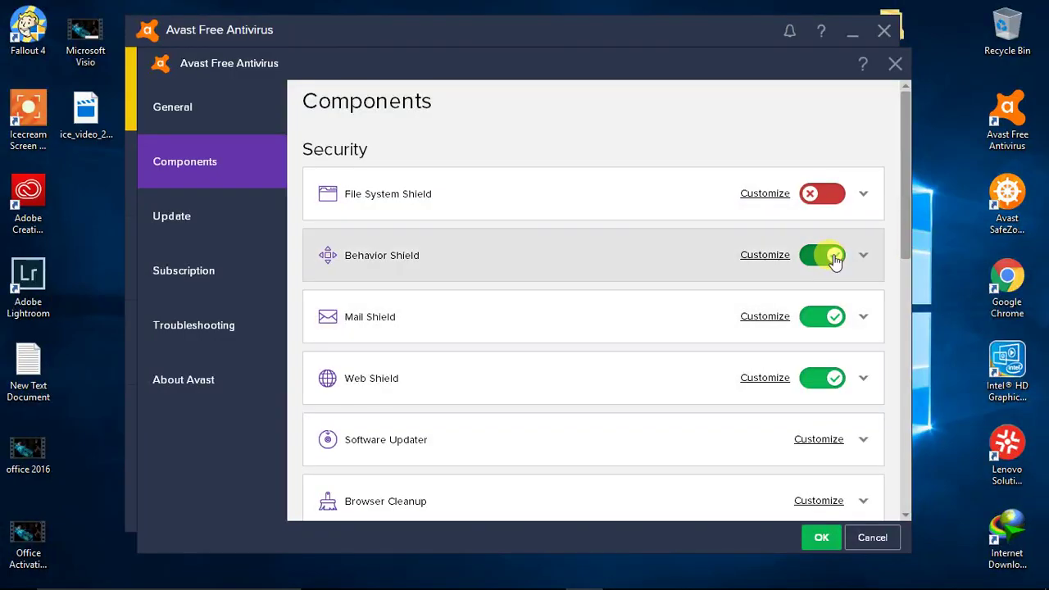
left_click(804, 259)
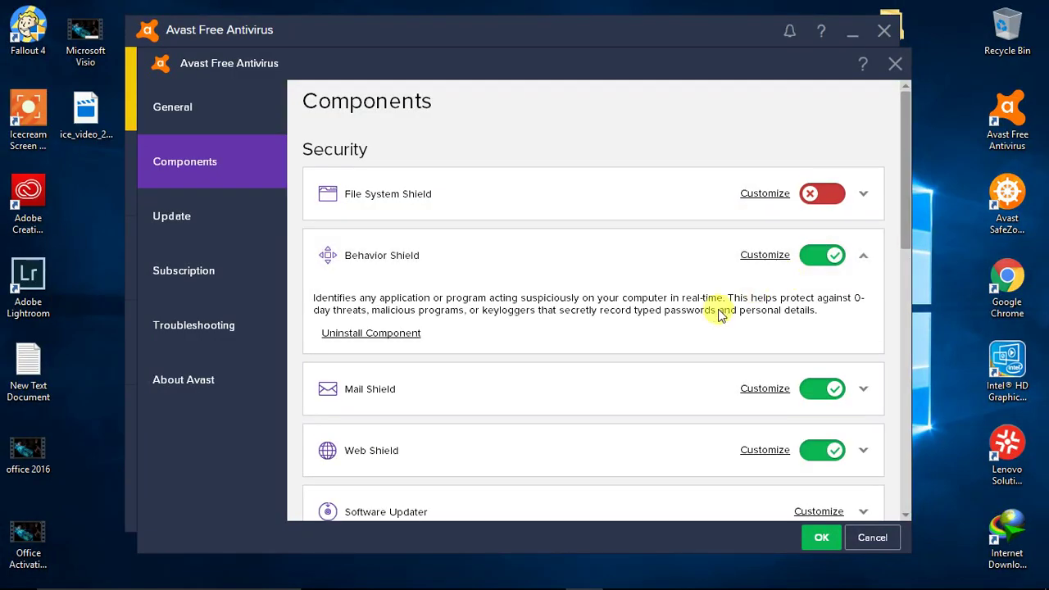
left_click(820, 257)
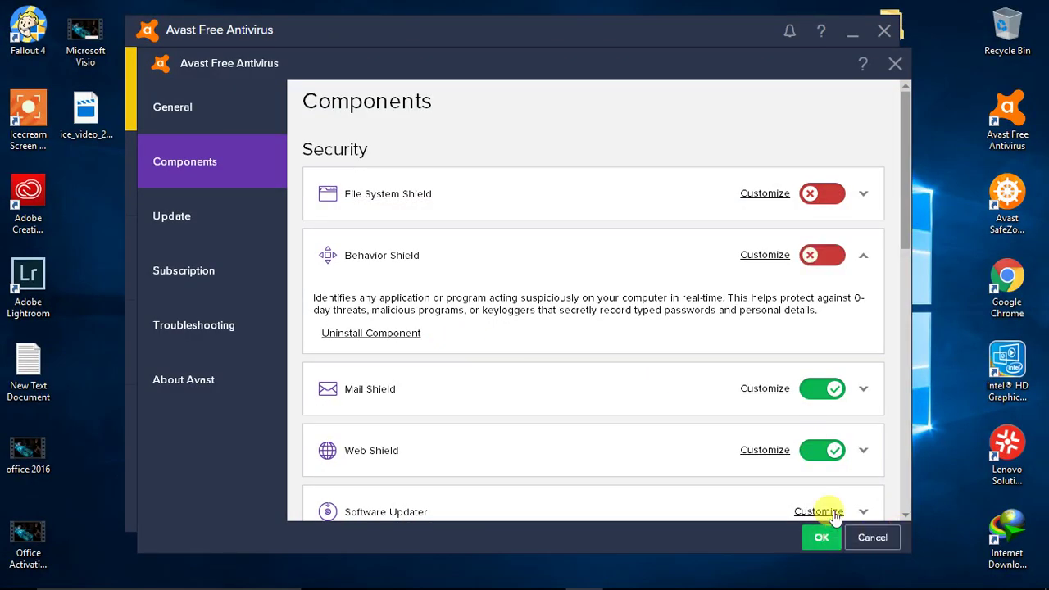
left_click(821, 537)
left_click(883, 33)
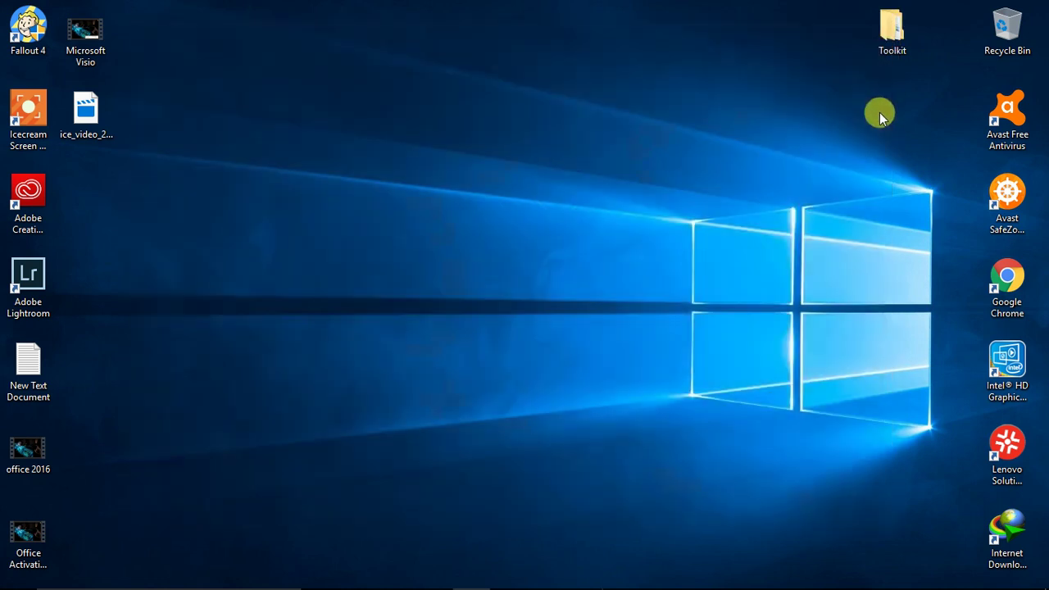
Step: Review the notes' step about running Microsoft Toolkit, then minimize the notes
mouse_move(639, 581)
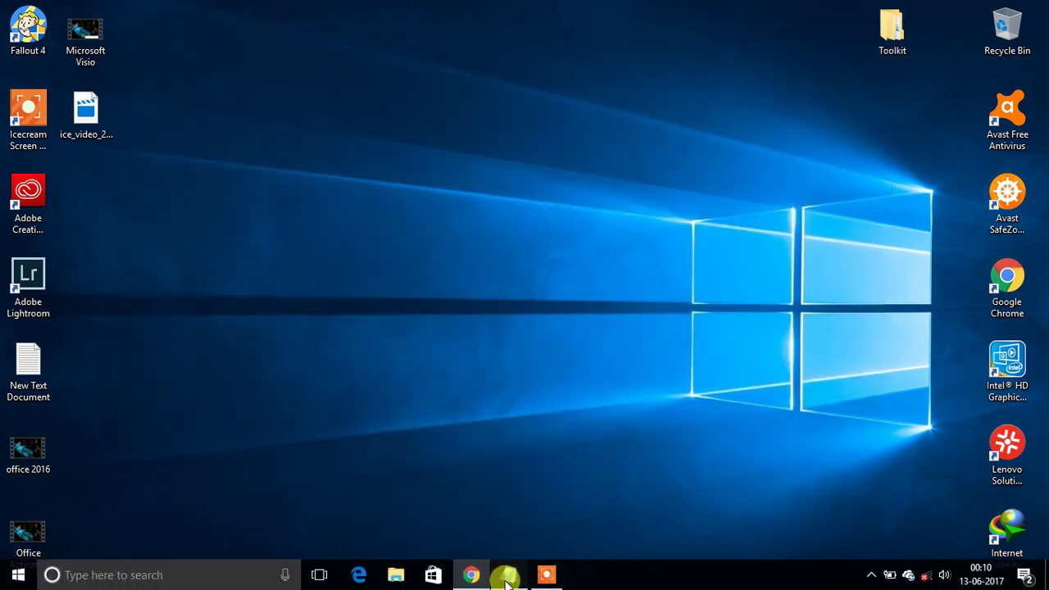
left_click(508, 582)
left_click_drag(177, 217, 679, 222)
left_click(834, 125)
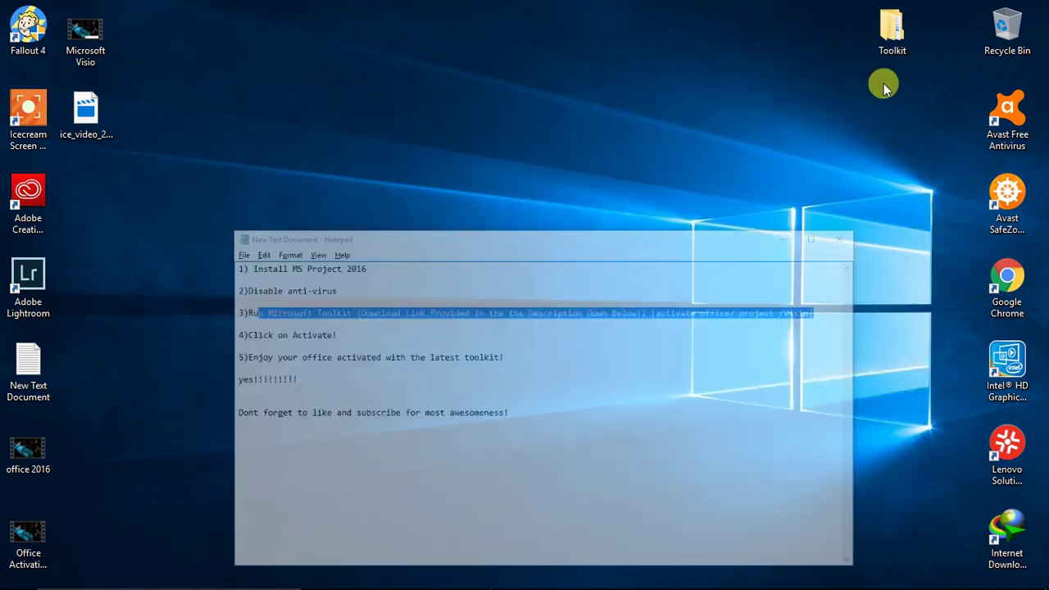
Step: In the Toolkit folder, extract the Microsoft Toolkit archive into its own folder
double_click(913, 33)
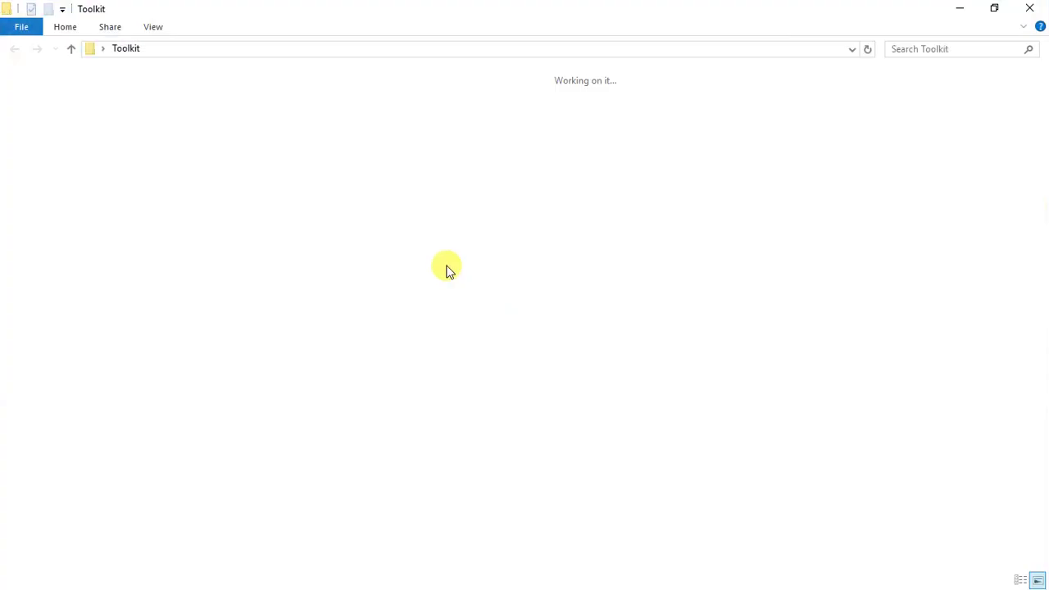
right_click(181, 124)
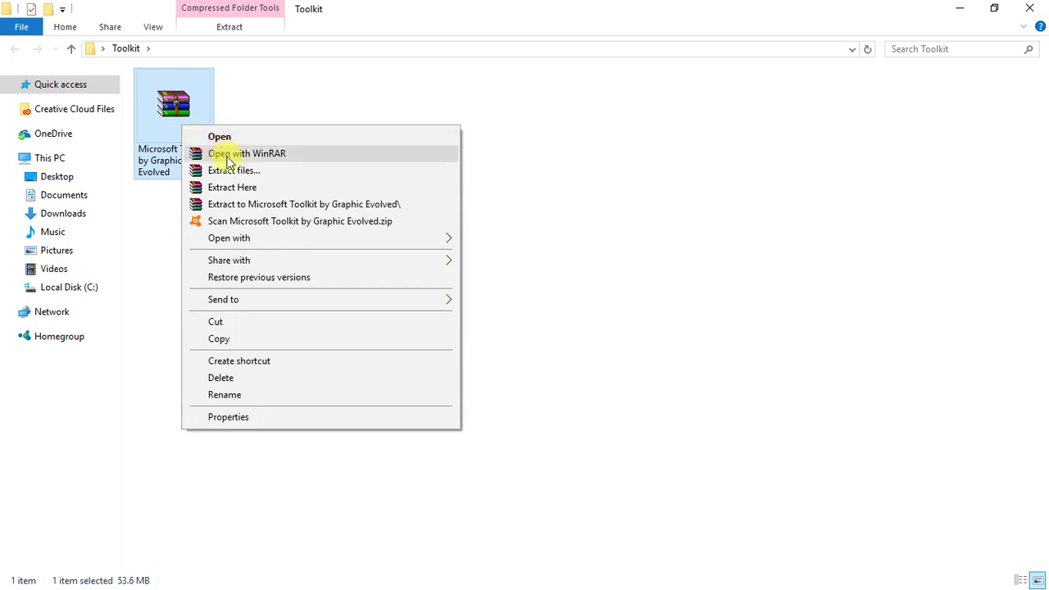
left_click(257, 205)
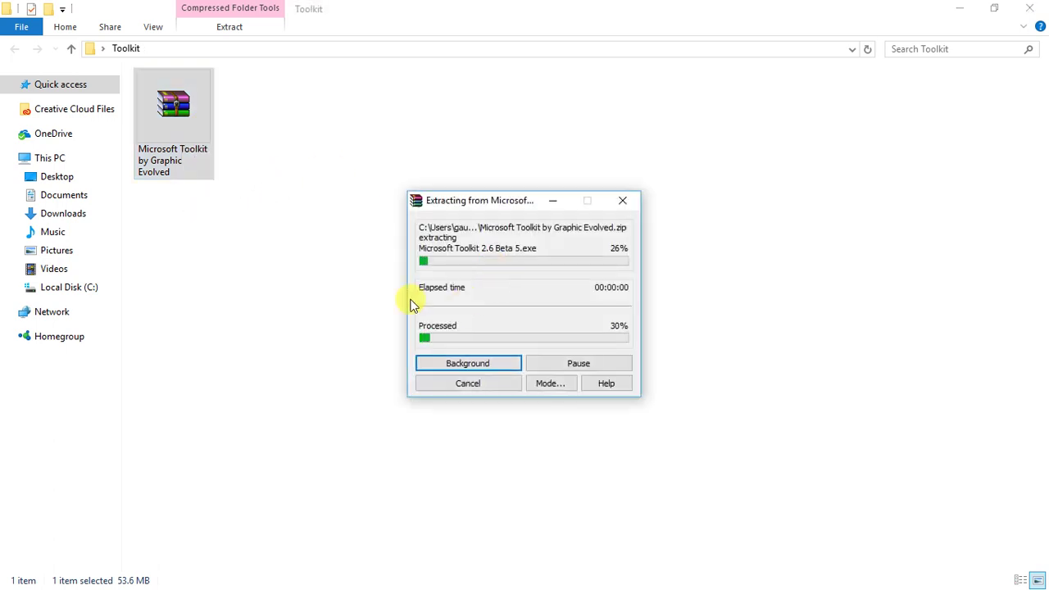
Step: Run Microsoft Toolkit 2.6 Beta 5 as administrator from the extracted folder
left_click(187, 124)
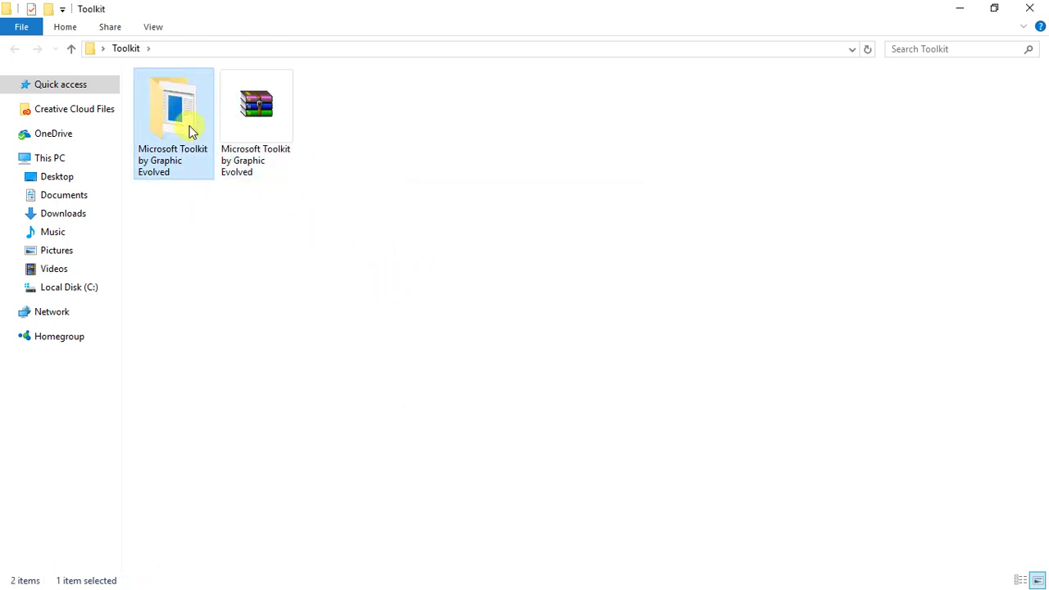
double_click(184, 131)
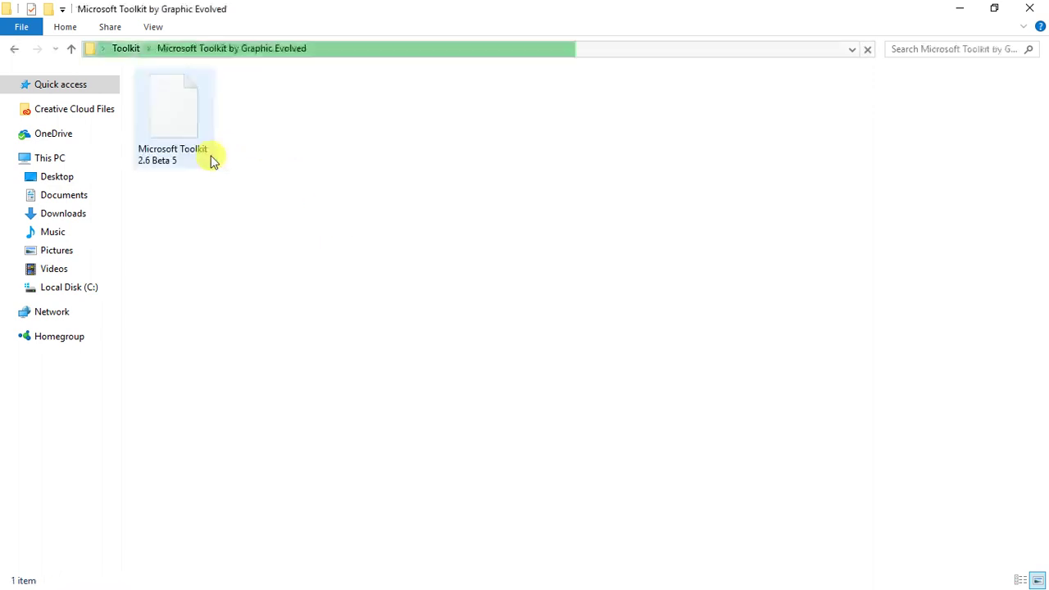
right_click(183, 119)
left_click(227, 145)
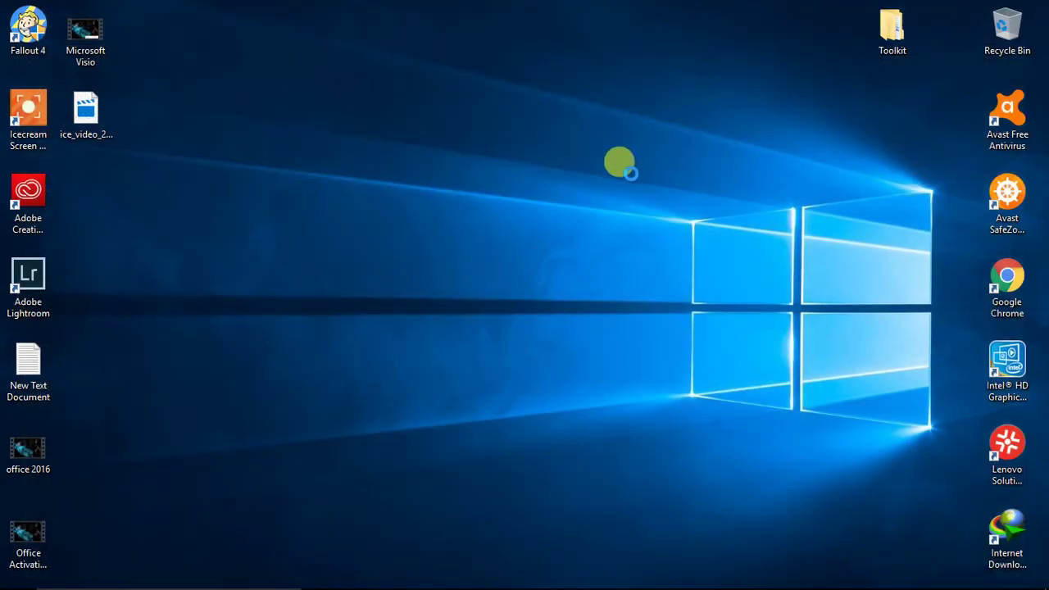
Step: Refresh the desktop twice and move the Microsoft Toolkit window higher
right_click(618, 160)
left_click(663, 228)
right_click(344, 248)
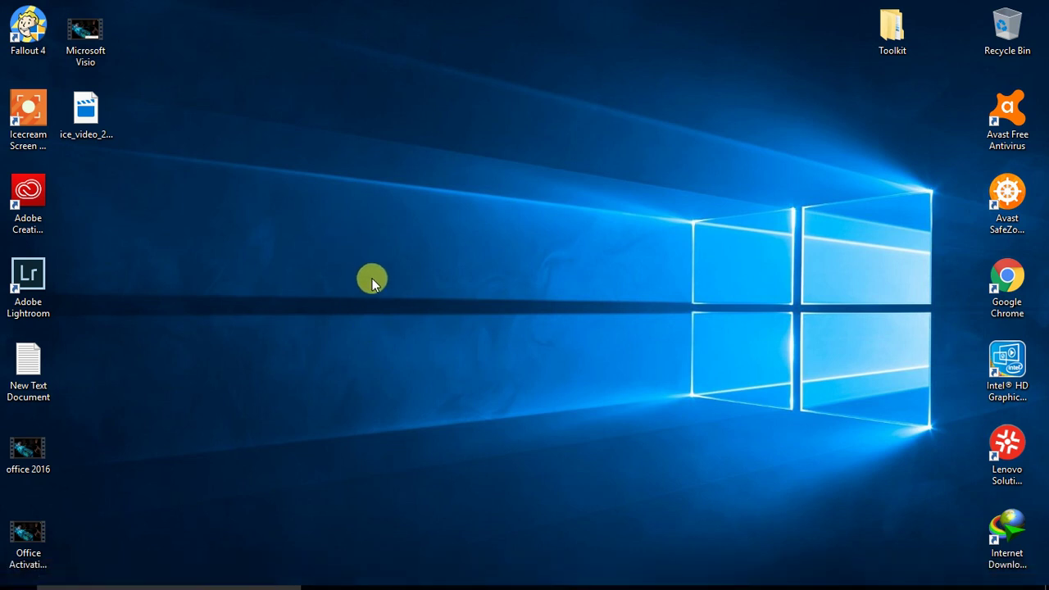
left_click(390, 314)
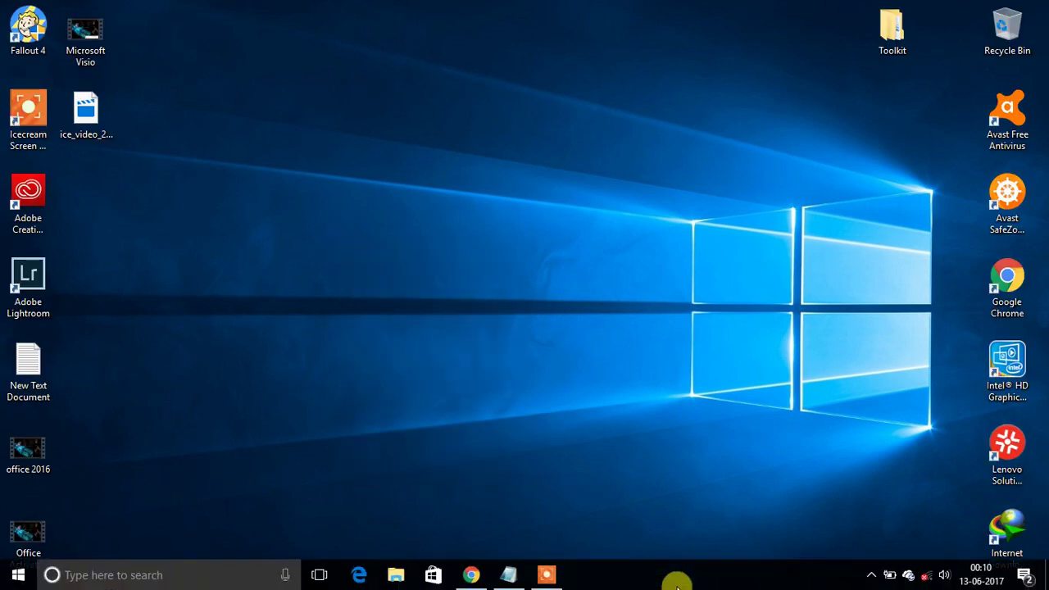
left_click_drag(440, 218, 423, 138)
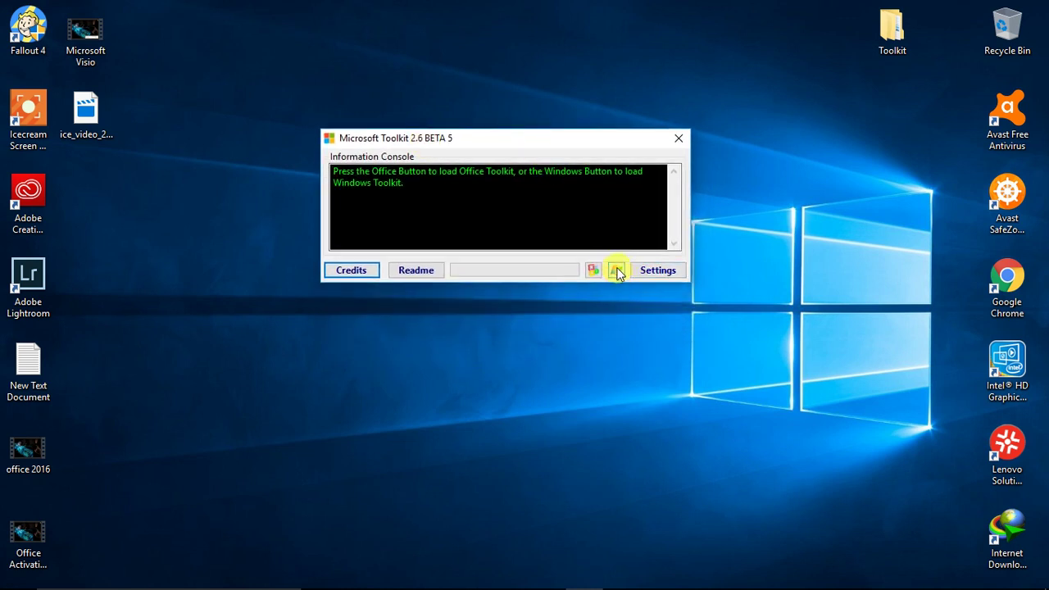
Step: Load Office Toolkit, which detects Microsoft Office 2016 x64 as supported, Traditional type
left_click(593, 275)
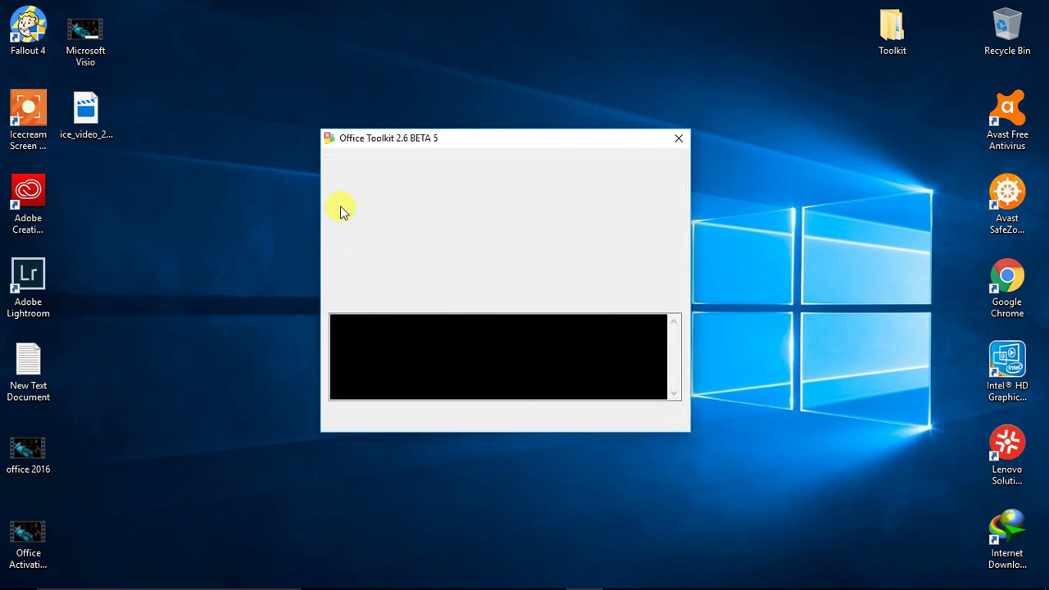
right_click(264, 166)
left_click(290, 235)
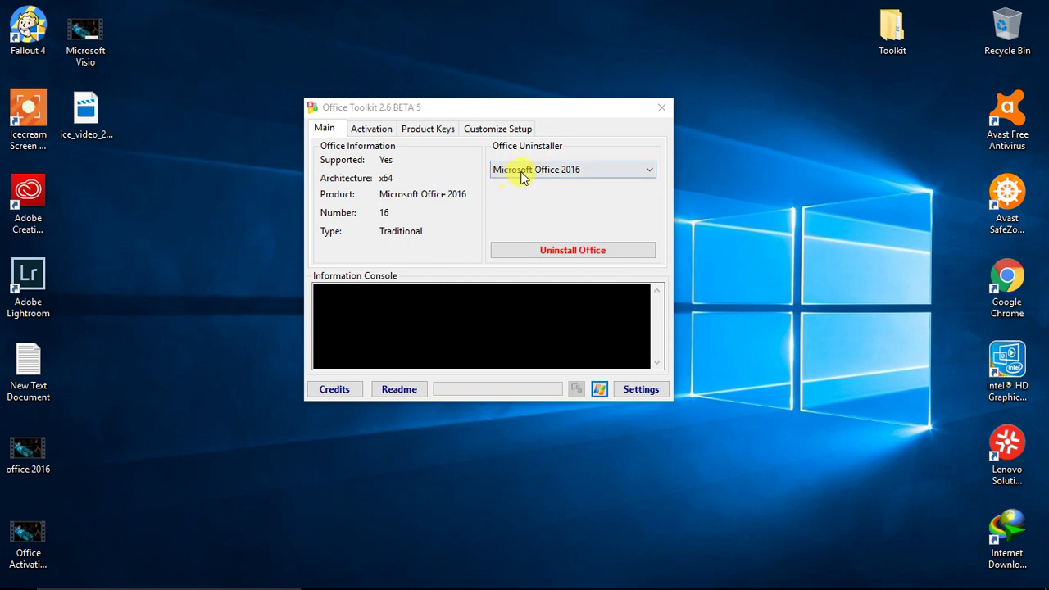
Step: Start AutoKMS activation from the Activation tab, then nudge the toolkit window lower
left_click(370, 135)
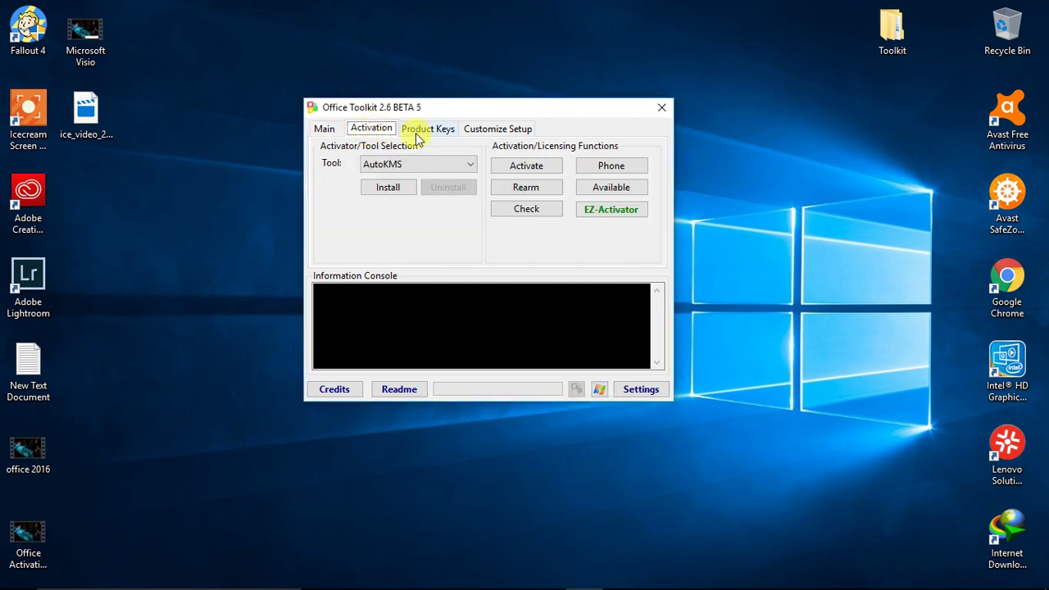
left_click(526, 168)
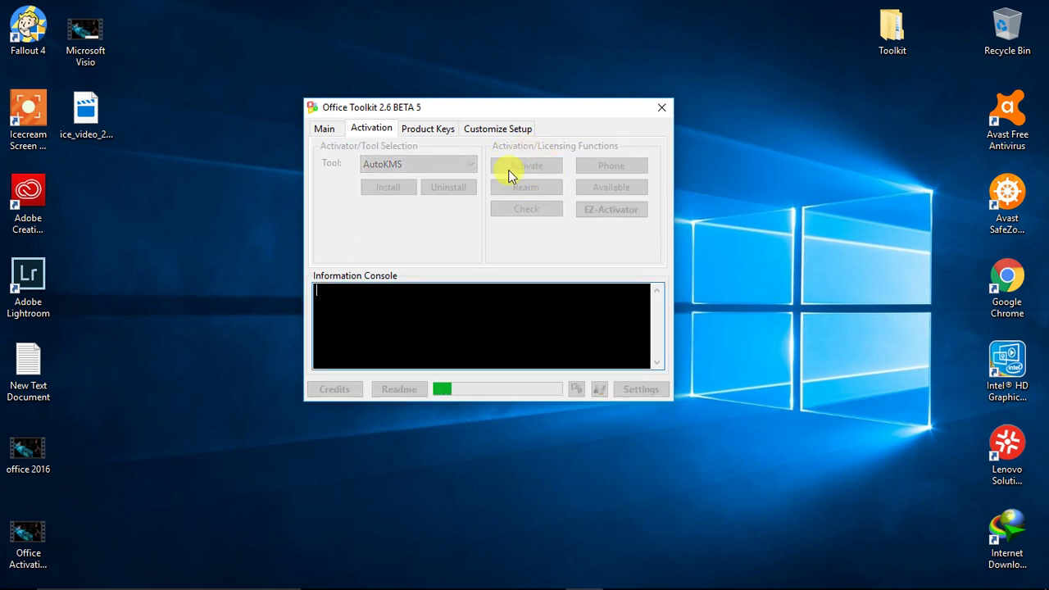
right_click(728, 174)
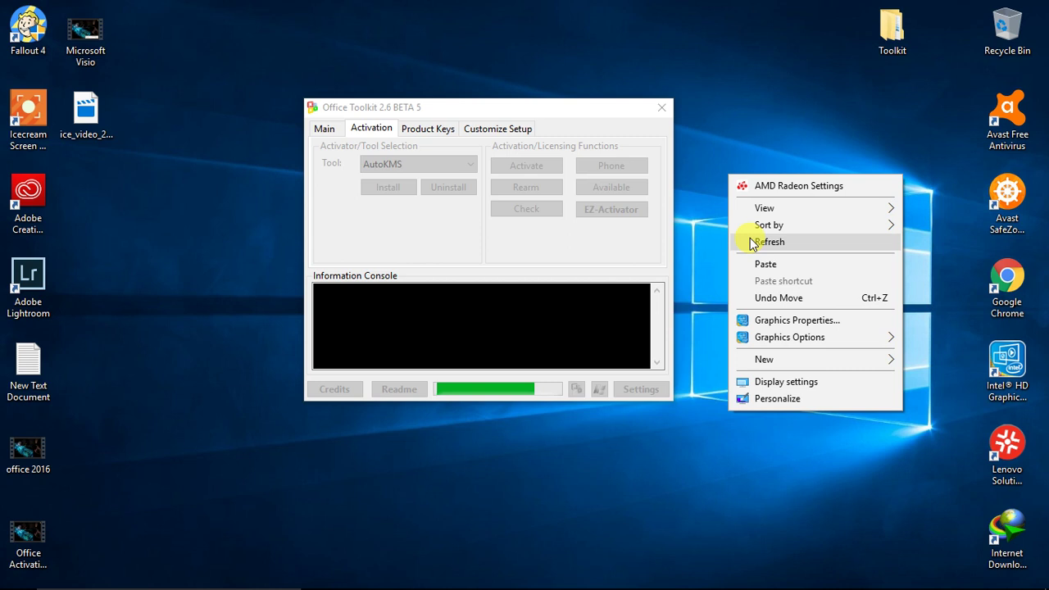
left_click(747, 239)
left_click_drag(492, 117, 489, 135)
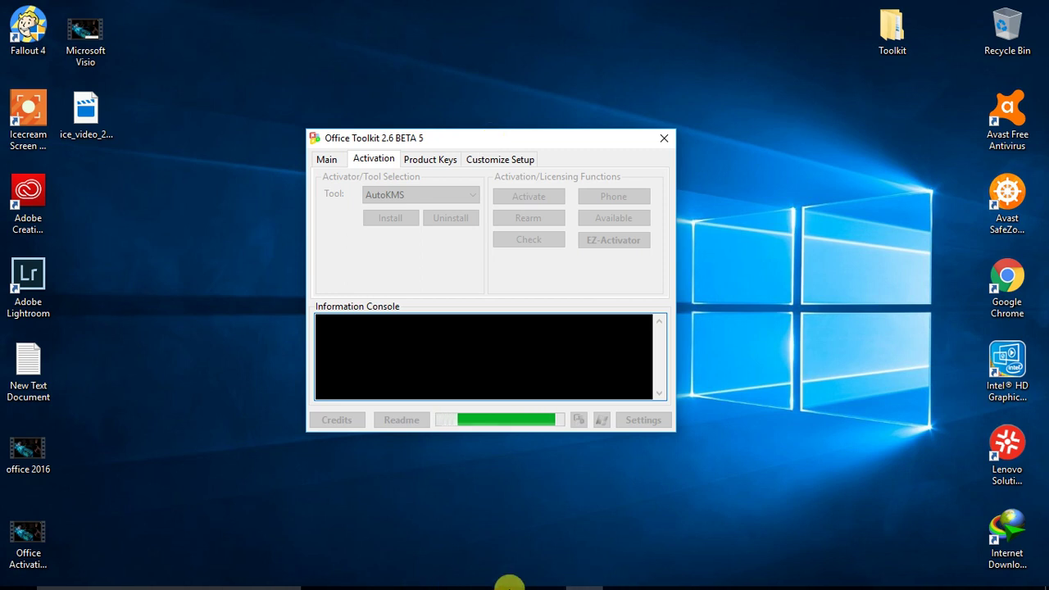
Step: Check the notes' 'Click on Activate!' step and move the toolkit window aside
left_click(508, 574)
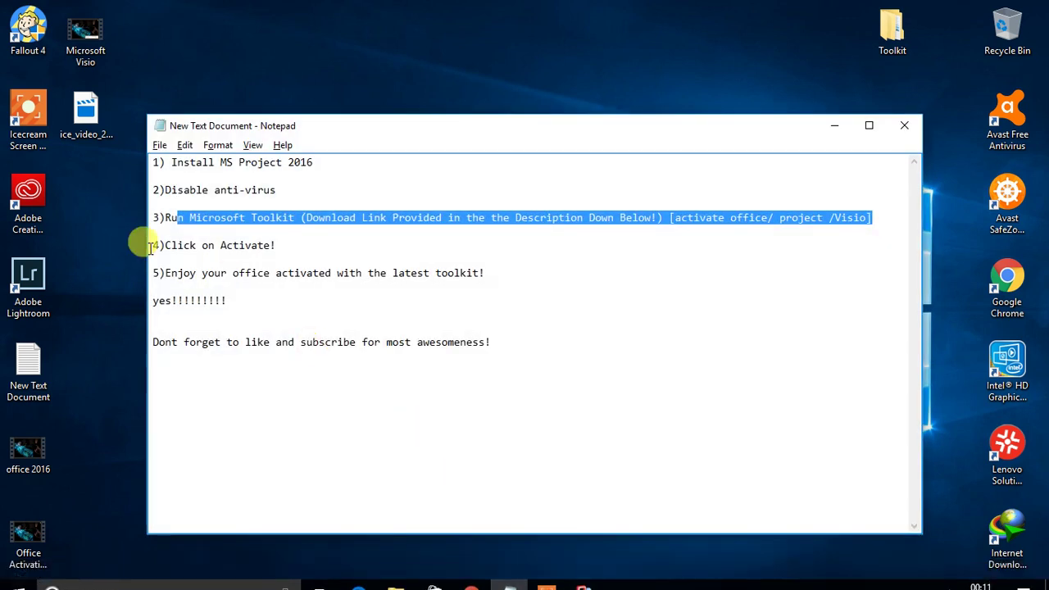
left_click_drag(166, 245, 623, 244)
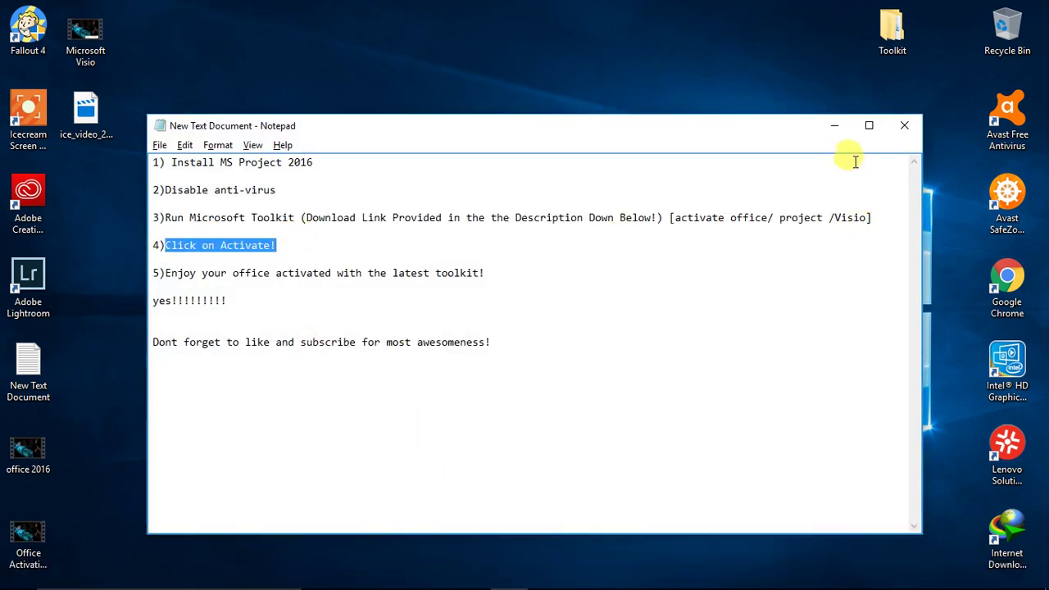
left_click(834, 125)
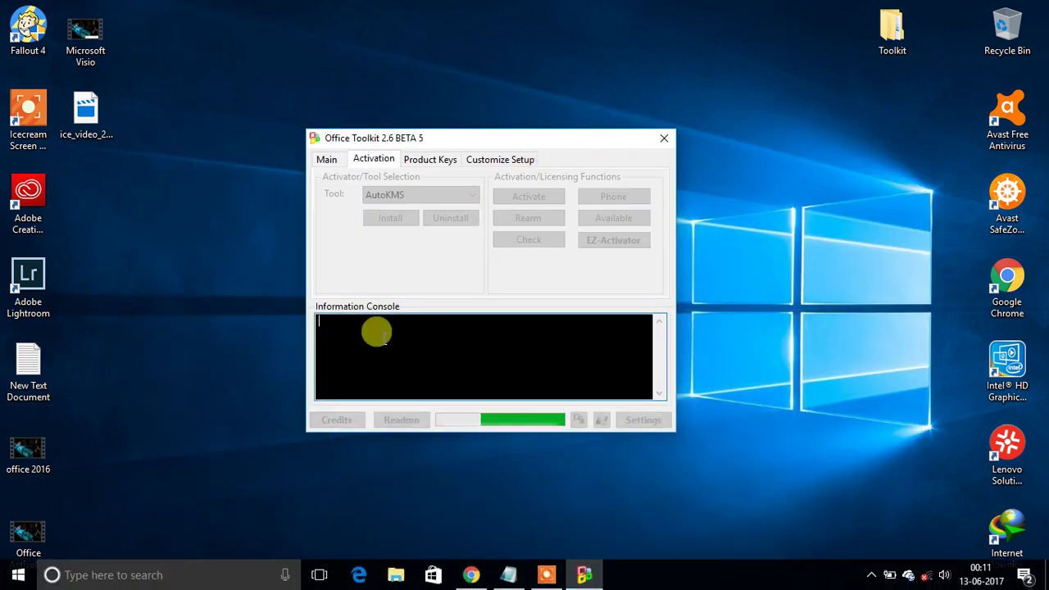
left_click_drag(412, 138, 121, 39)
right_click(411, 152)
left_click(471, 223)
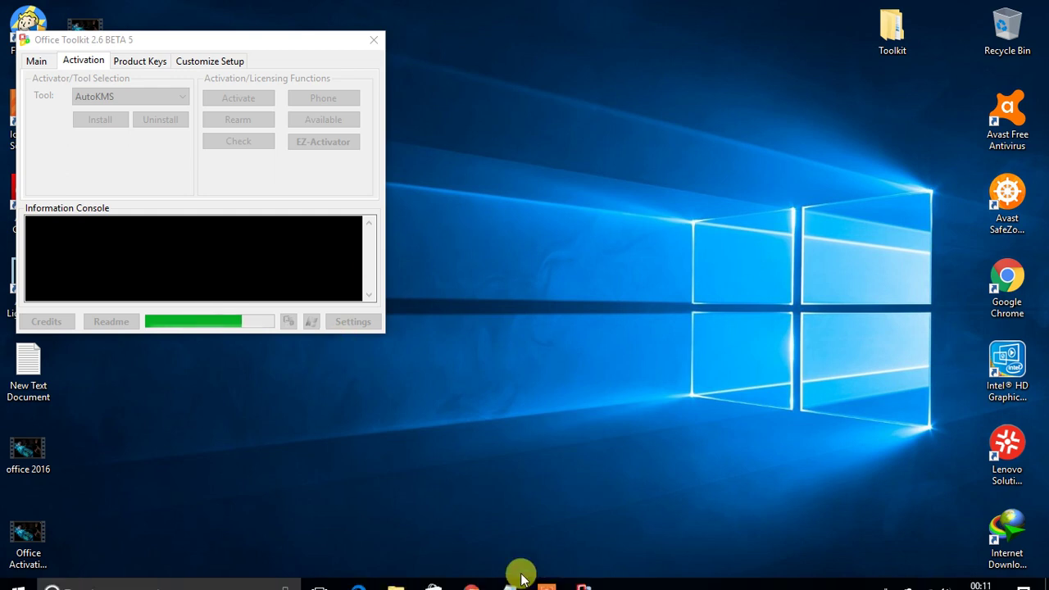
Step: View the Project Professional 2016 store page in the browser, then minimize it
mouse_move(541, 578)
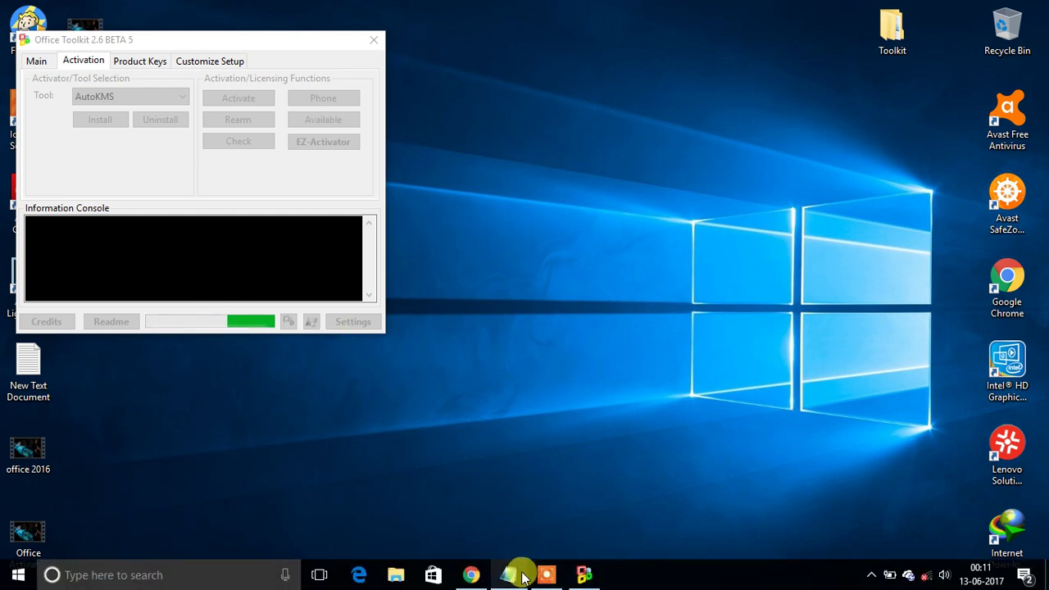
left_click(469, 574)
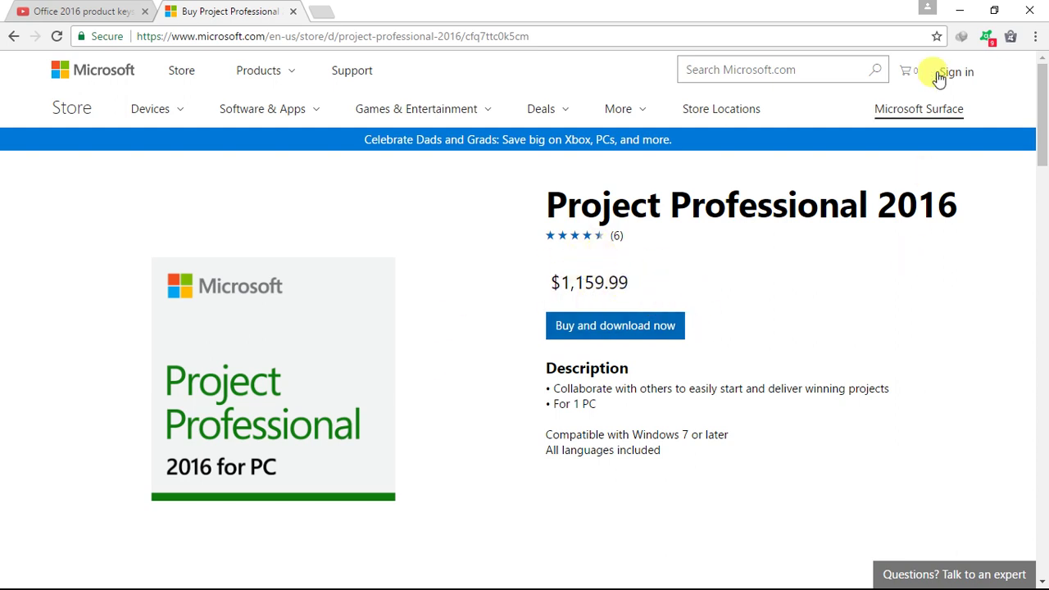
left_click(958, 10)
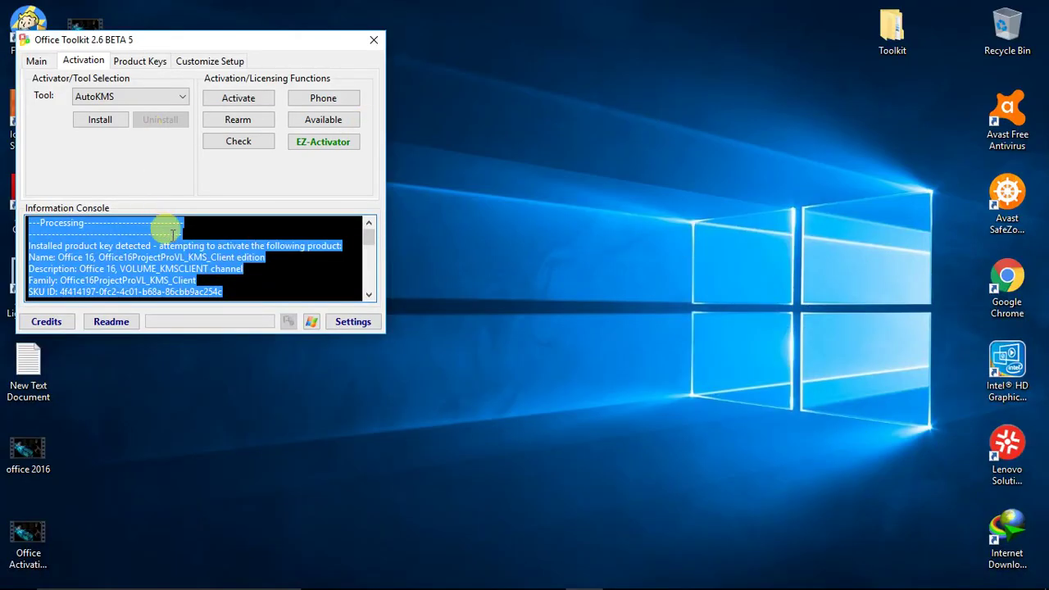
Step: Scroll the Information Console to the 'Product activation successful' result and highlight it
left_click(173, 235)
scroll(243, 262, "down", 3)
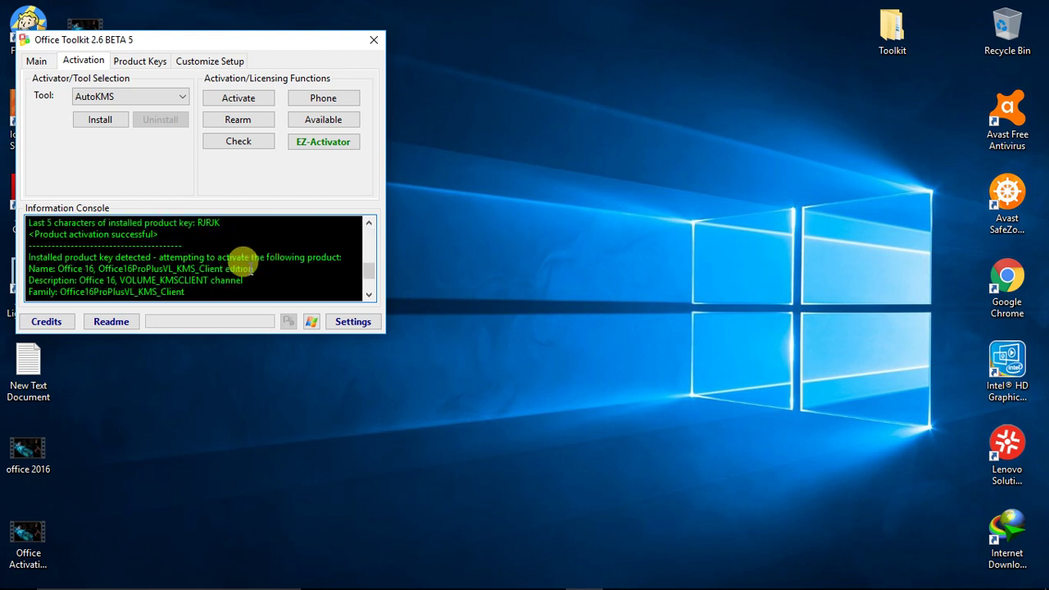
scroll(243, 263, "down", 3)
left_click_drag(66, 271, 253, 287)
left_click(246, 385)
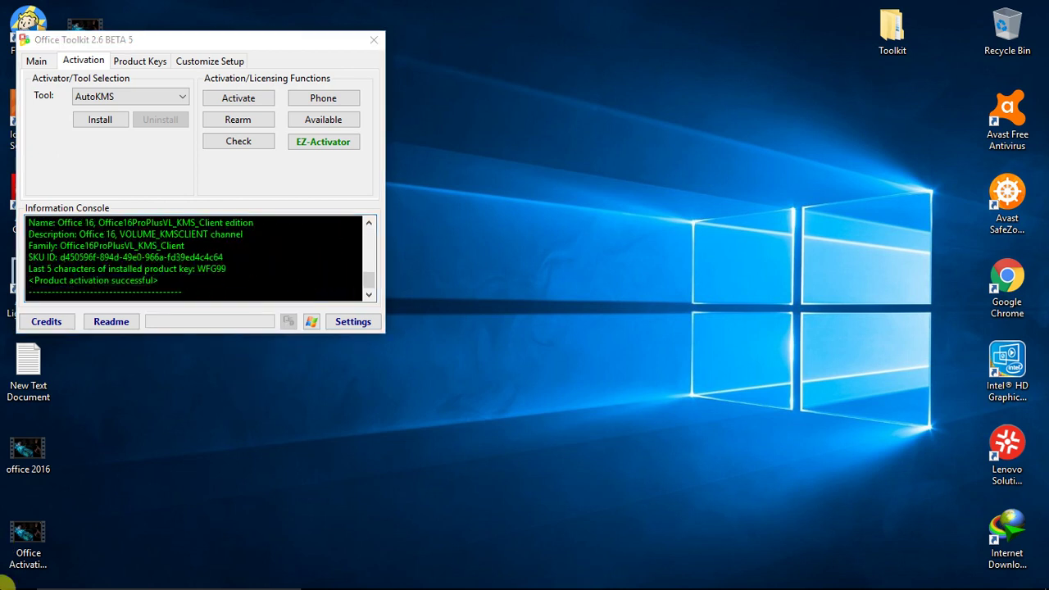
left_click(18, 574)
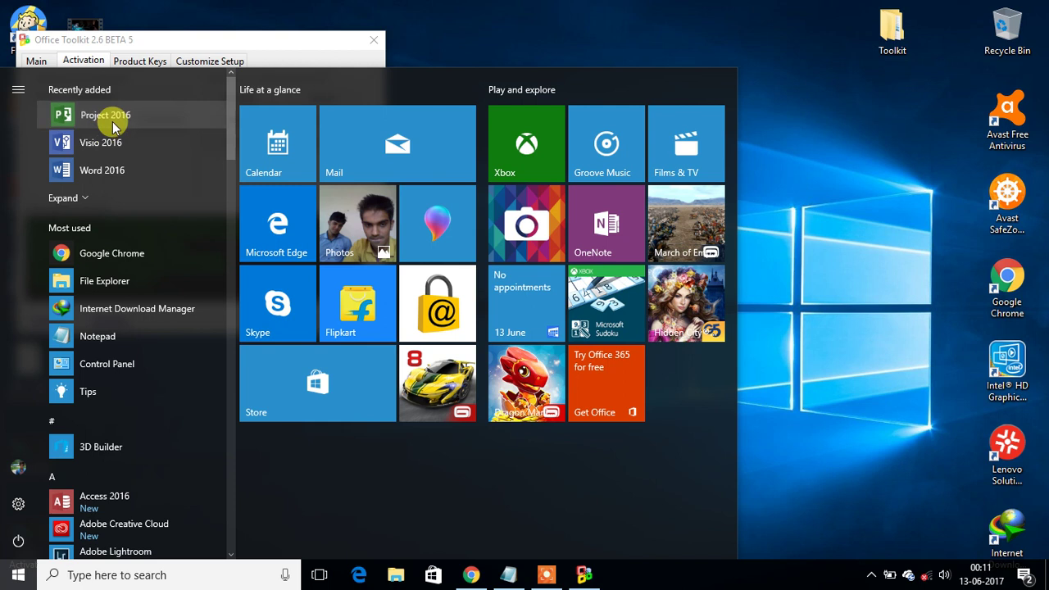
Step: Launch Project 2016, create a Blank Project, and view File > Account showing Product Activated
left_click(112, 124)
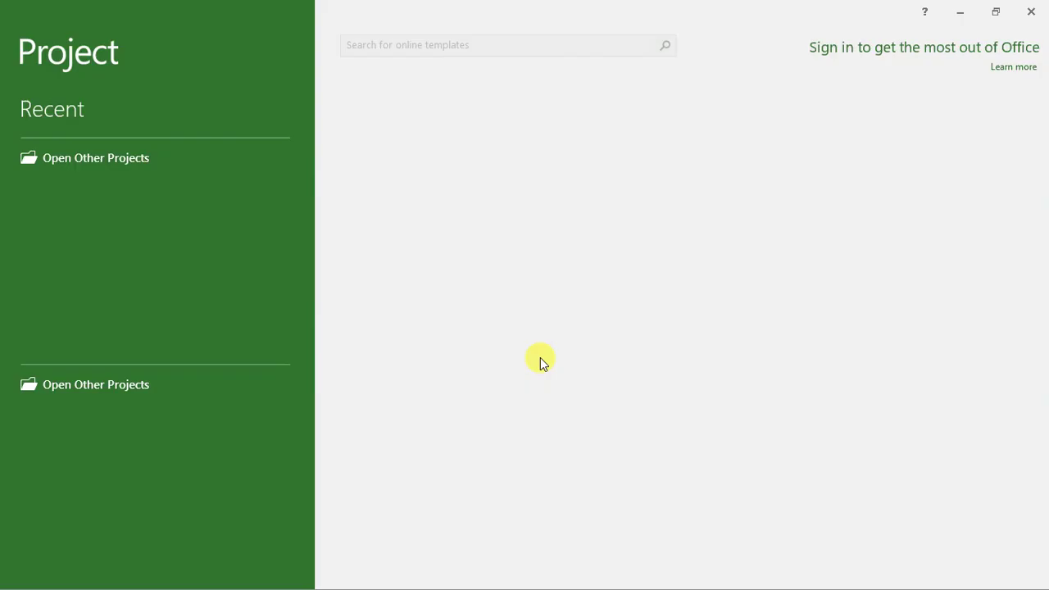
left_click(431, 198)
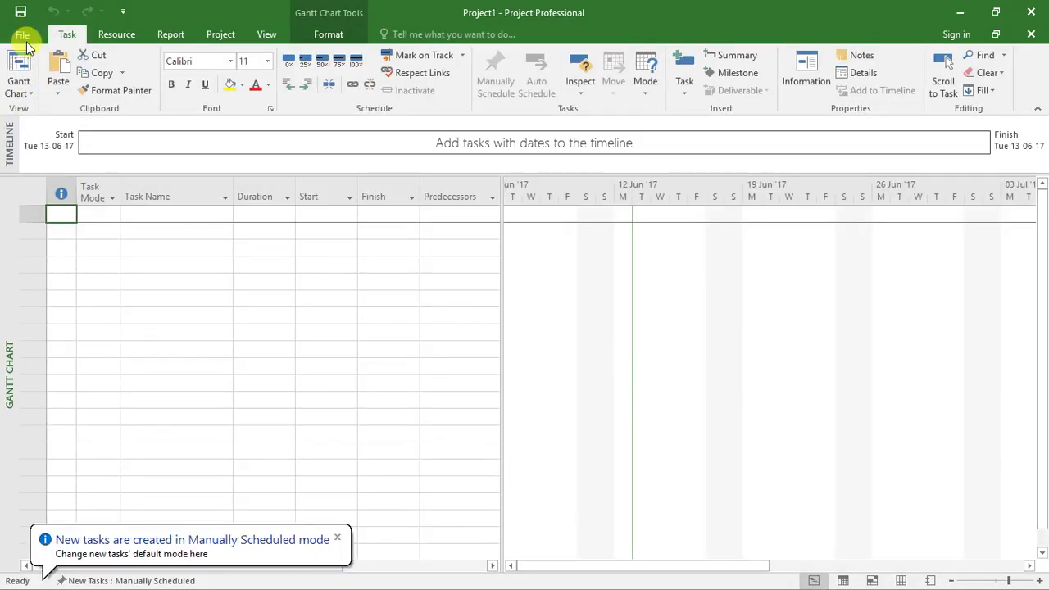
left_click(26, 42)
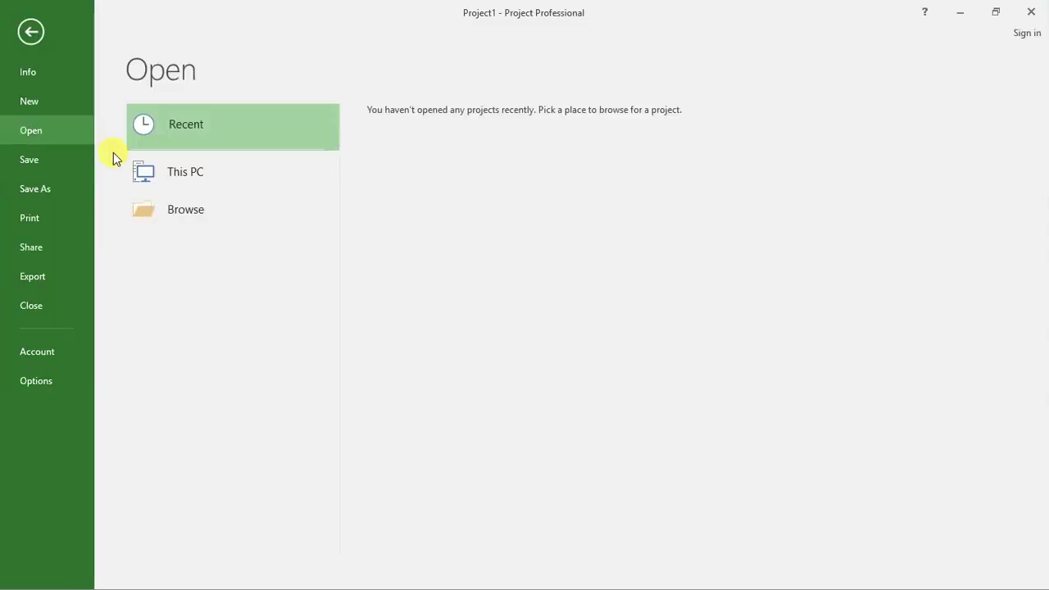
left_click(77, 339)
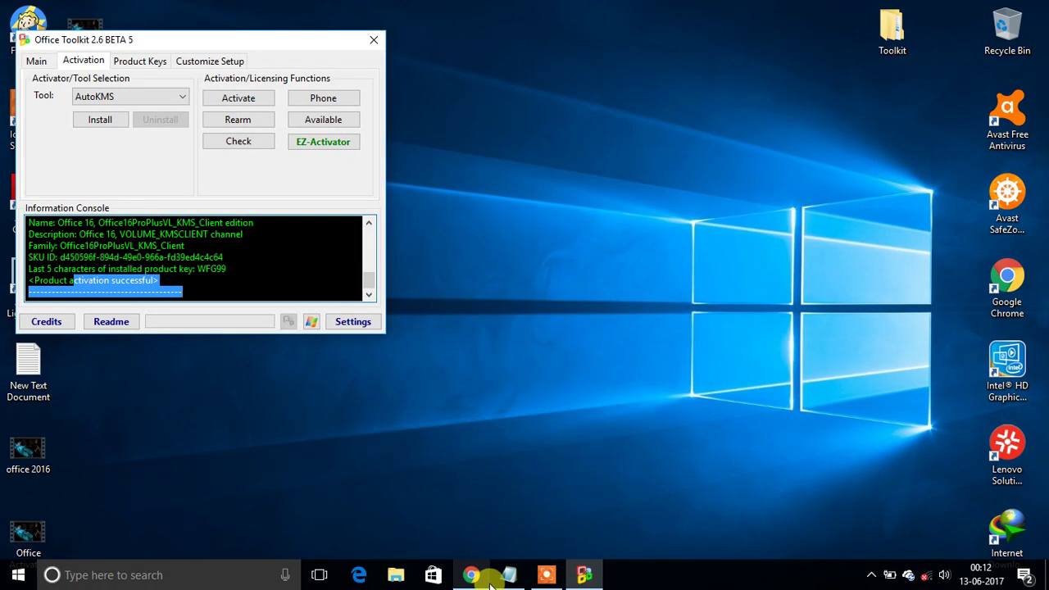
left_click(504, 576)
left_click_drag(228, 300, 119, 285)
left_click(249, 310)
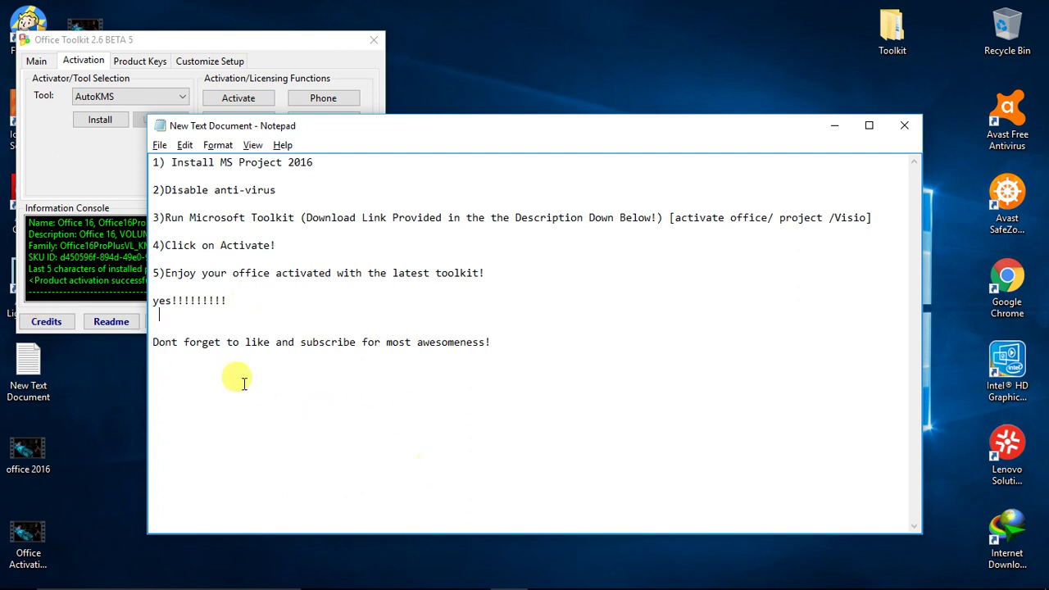
left_click_drag(155, 338, 536, 346)
left_click(539, 352)
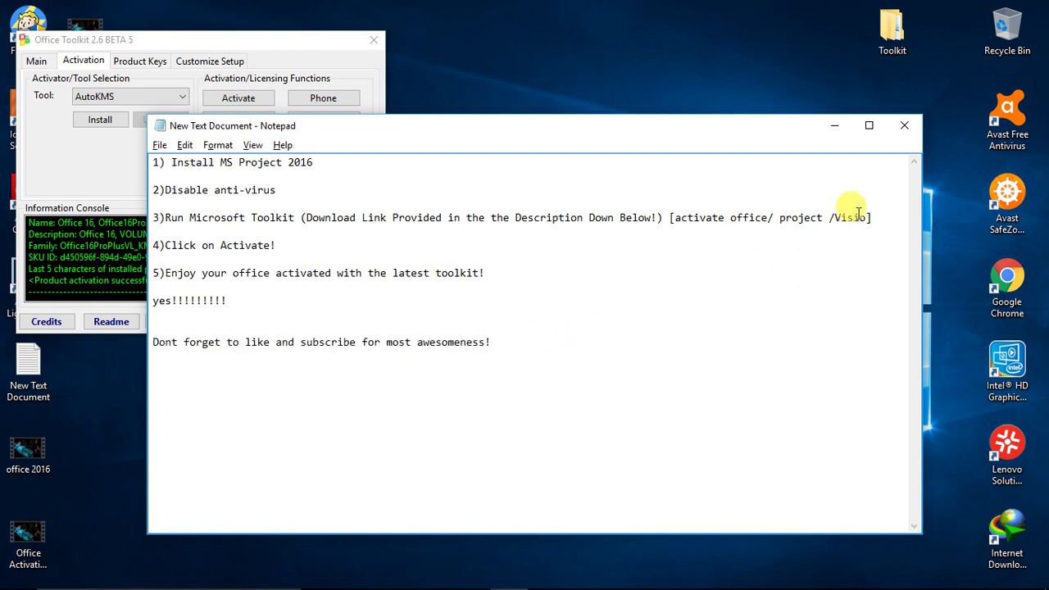
left_click(831, 127)
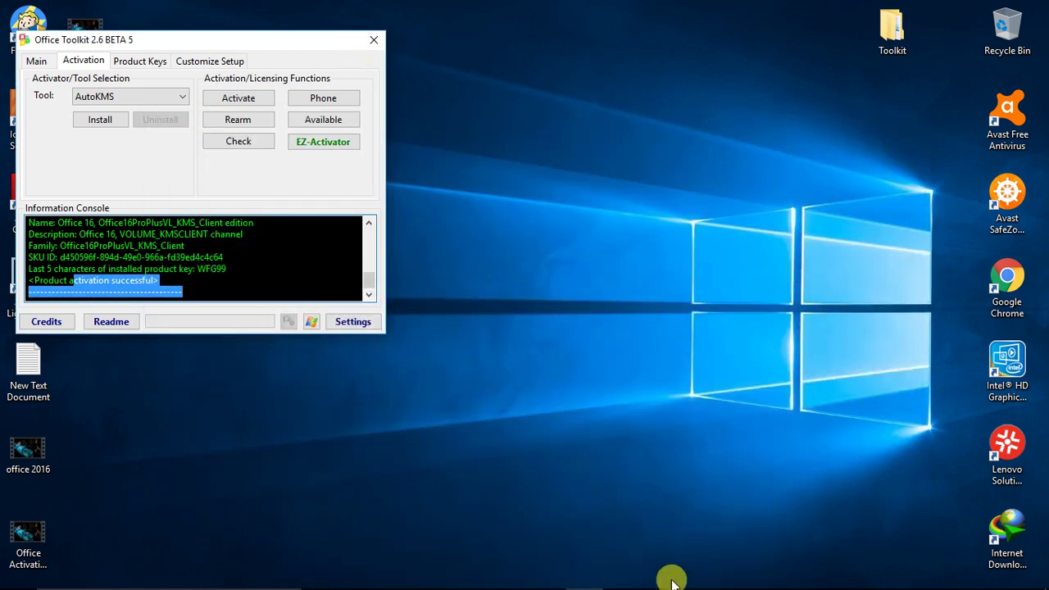
mouse_move(728, 585)
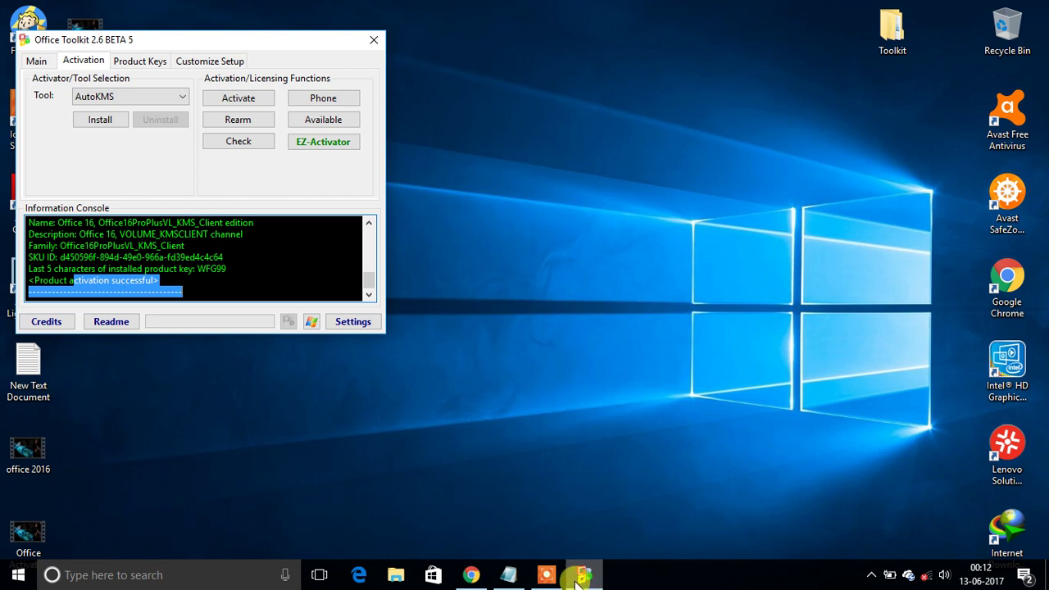
left_click(547, 577)
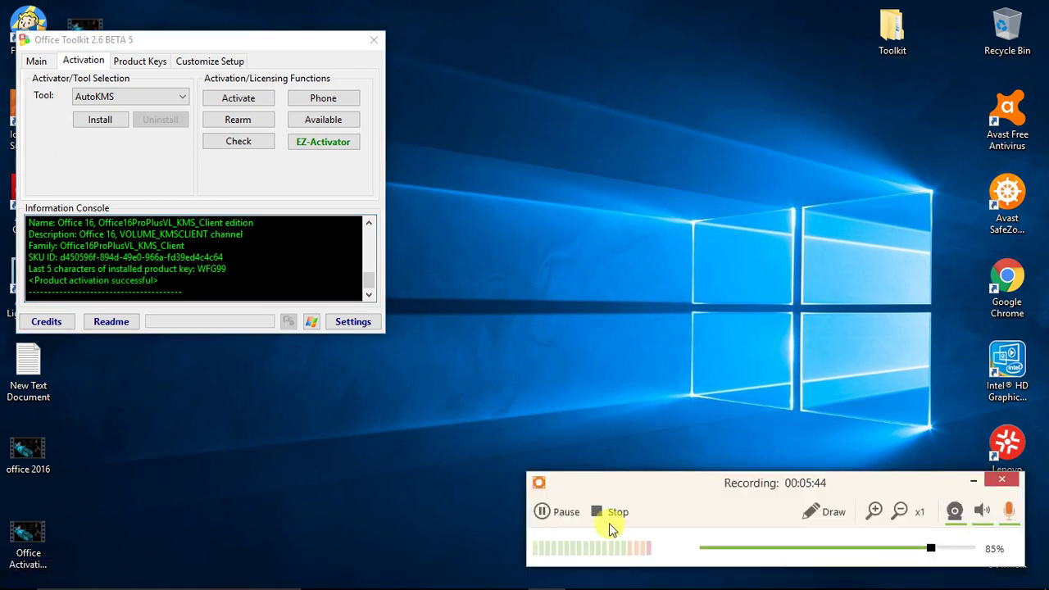